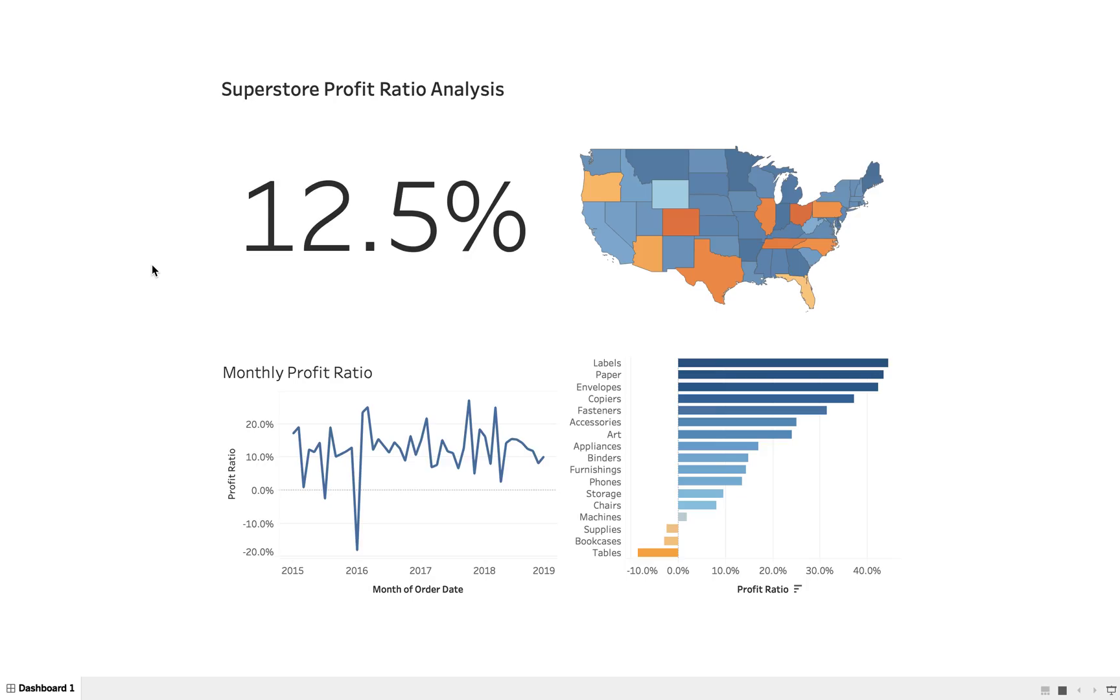
Exit the full-screen presentation and return to the finished dashboard's editing workspace
key(ctrl+Right)
key(ctrl+Left)
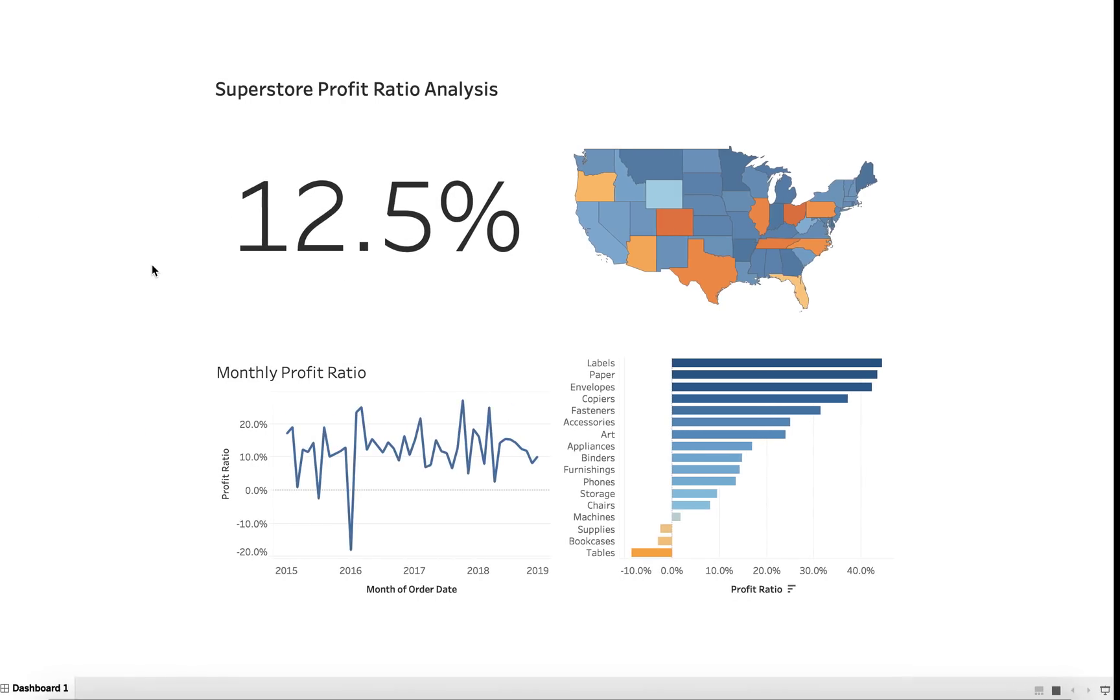
key(Escape)
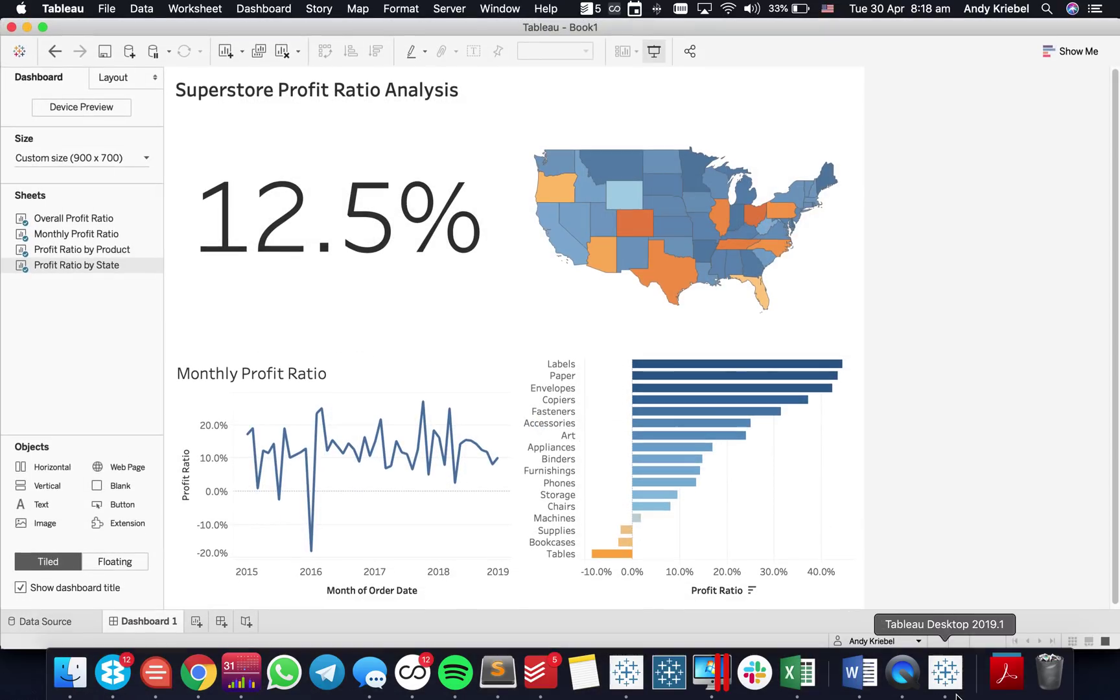
Switch to Book2, check Dashboard 1's blank tile, then open the Overall Profit Ratio sheet
key(ctrl+Tab)
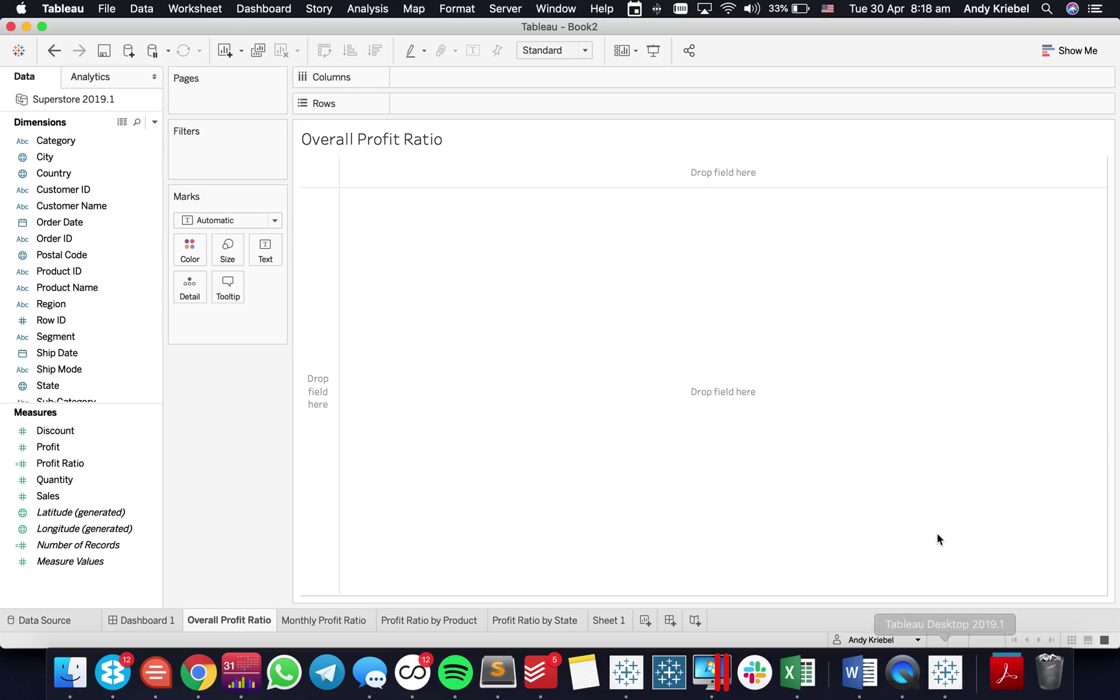
click(155, 623)
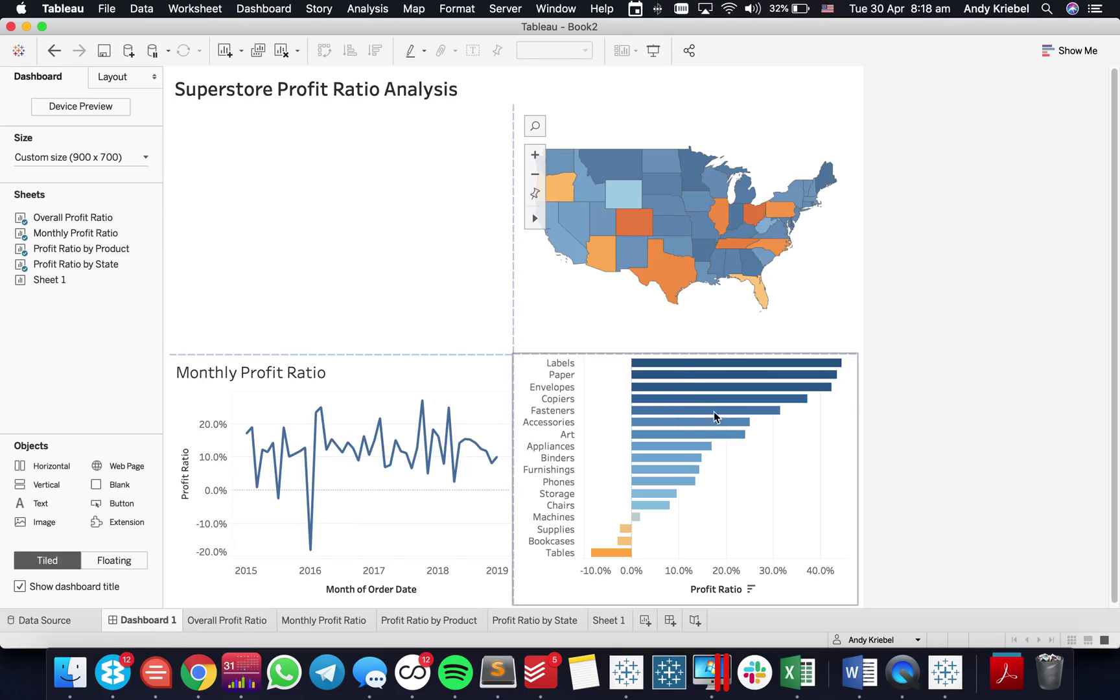
click(244, 620)
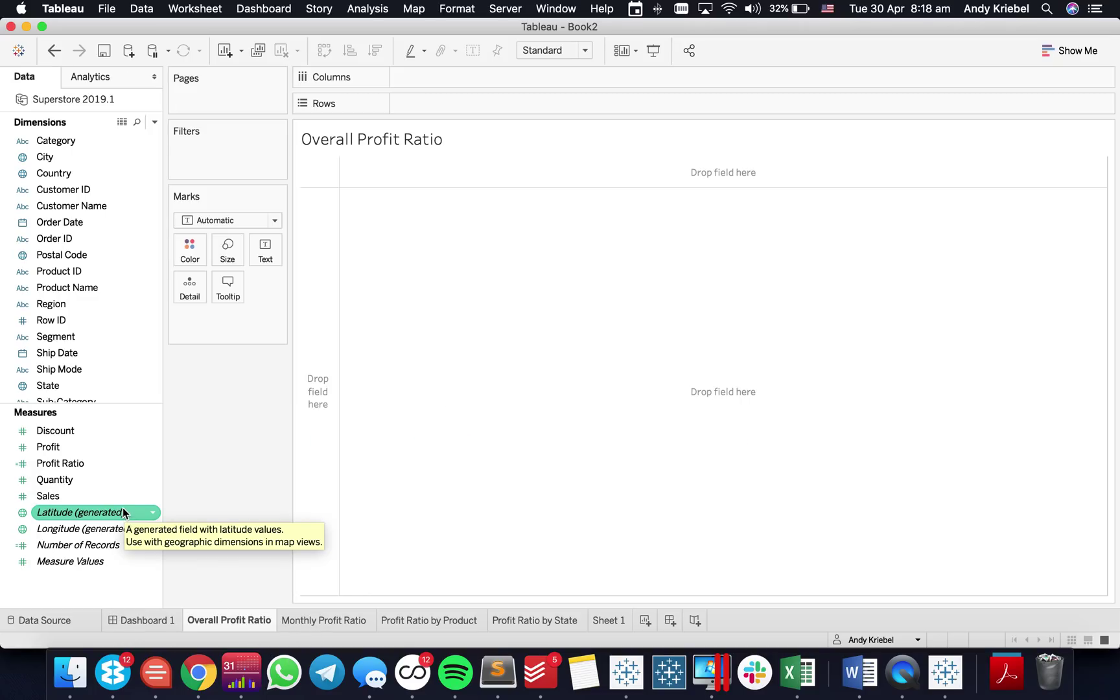
Review the Profit Ratio calculation and close it without changes
right_click(96, 464)
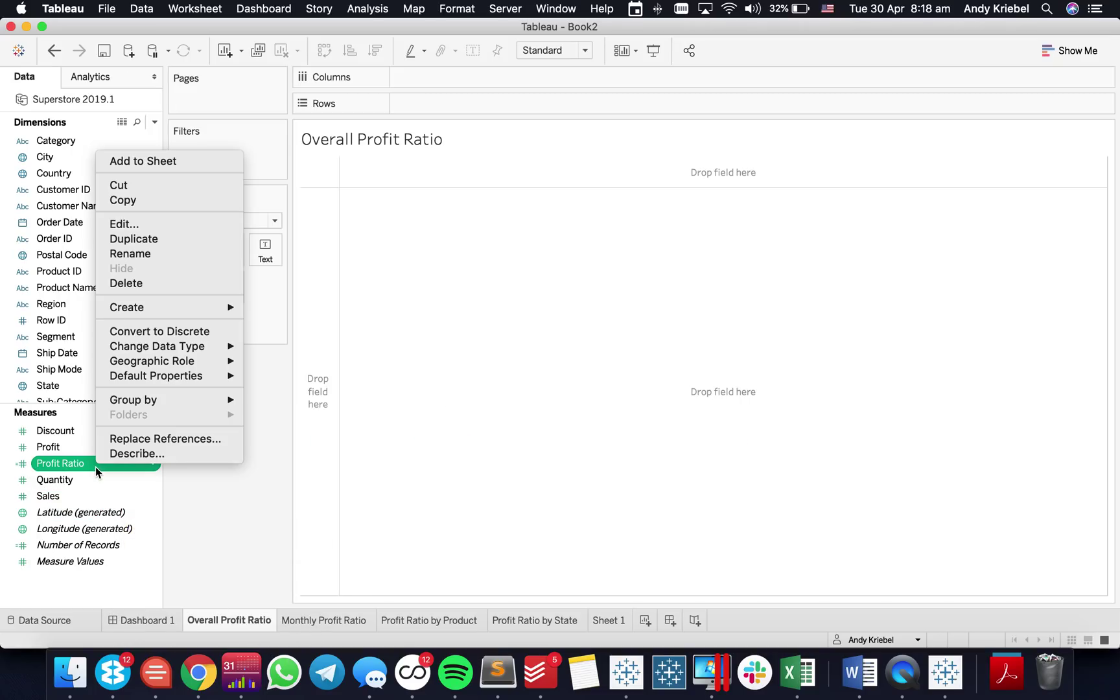
click(158, 224)
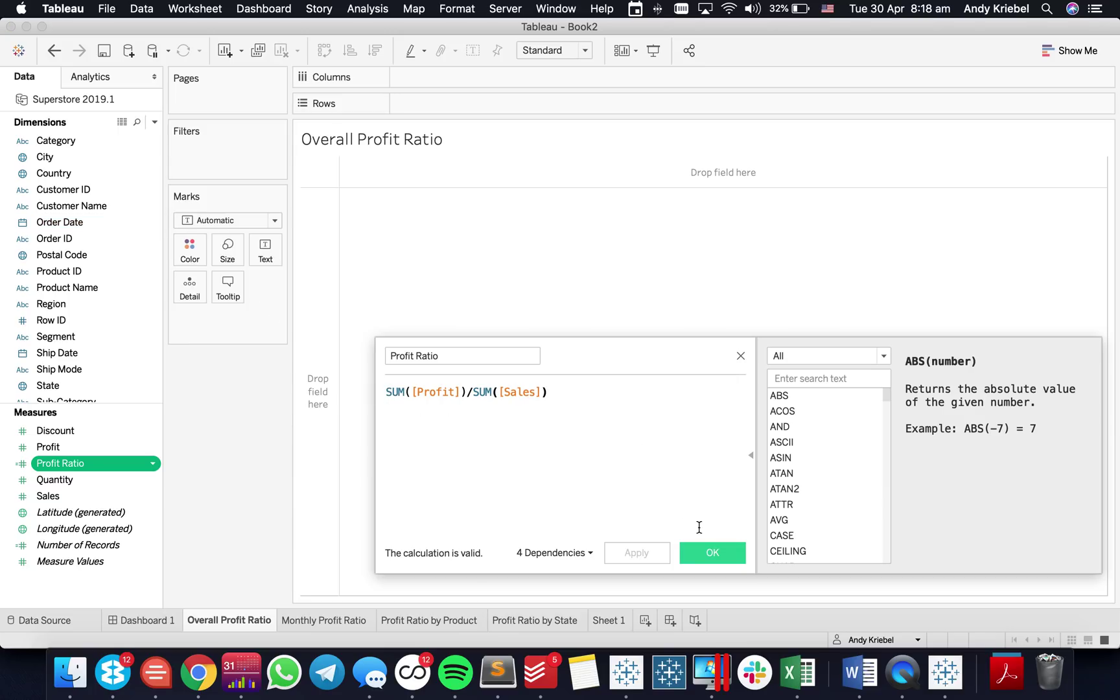
click(719, 557)
Set Profit Ratio's default number format to custom +0.0%;-0.0%
right_click(83, 465)
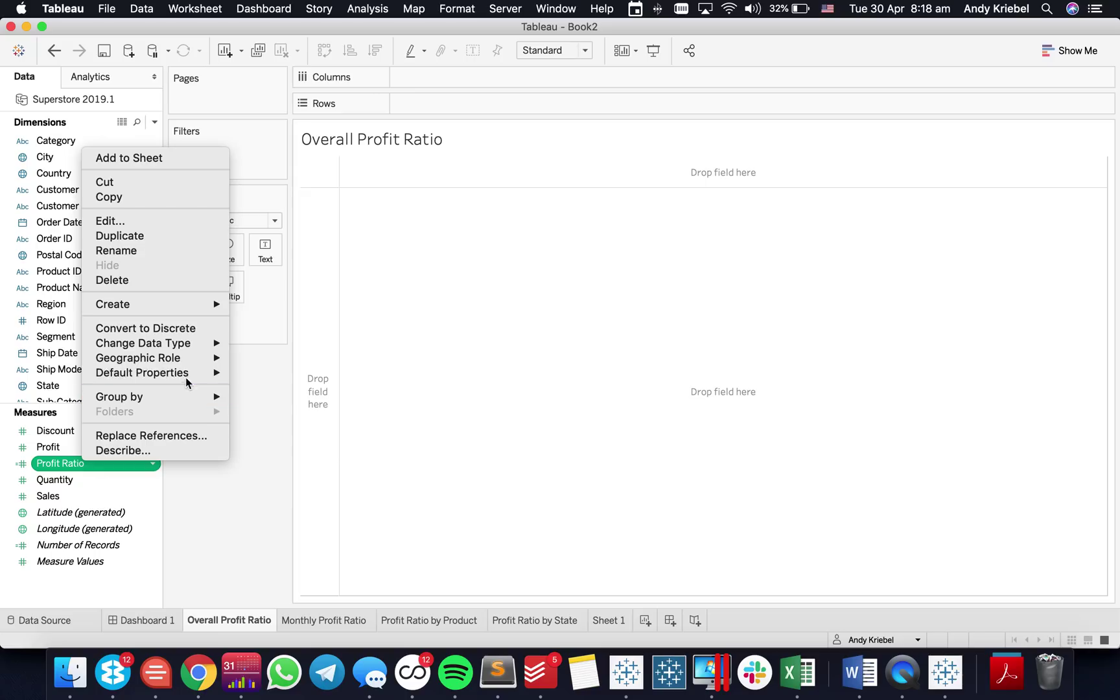
mouse_move(189, 374)
click(327, 405)
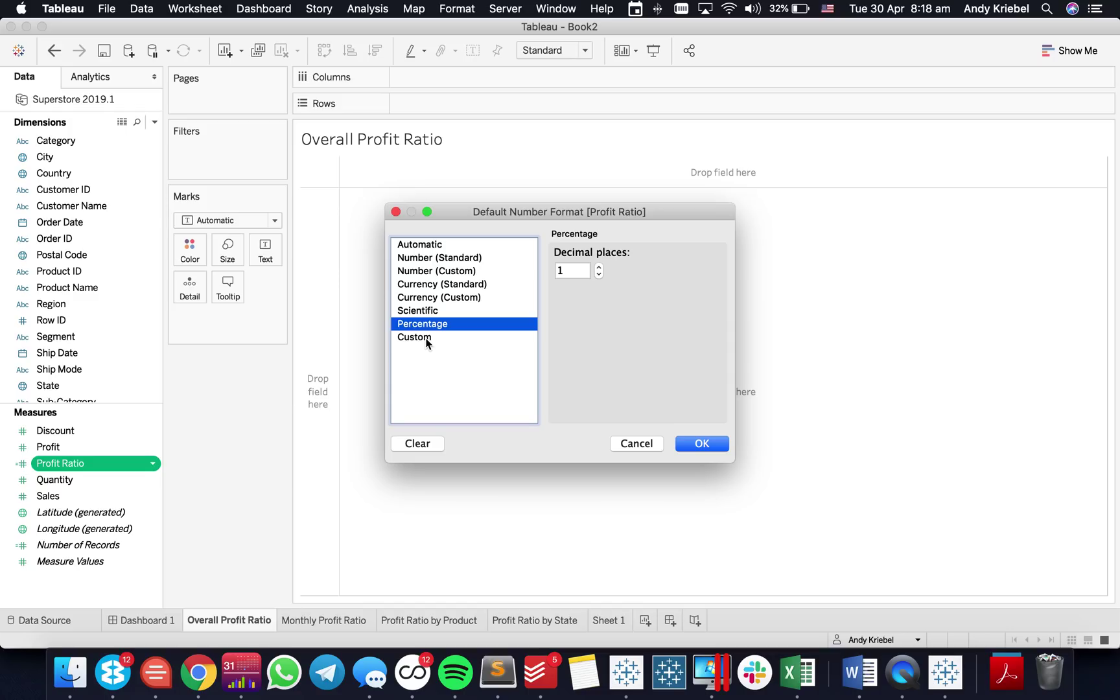
click(427, 338)
click(557, 272)
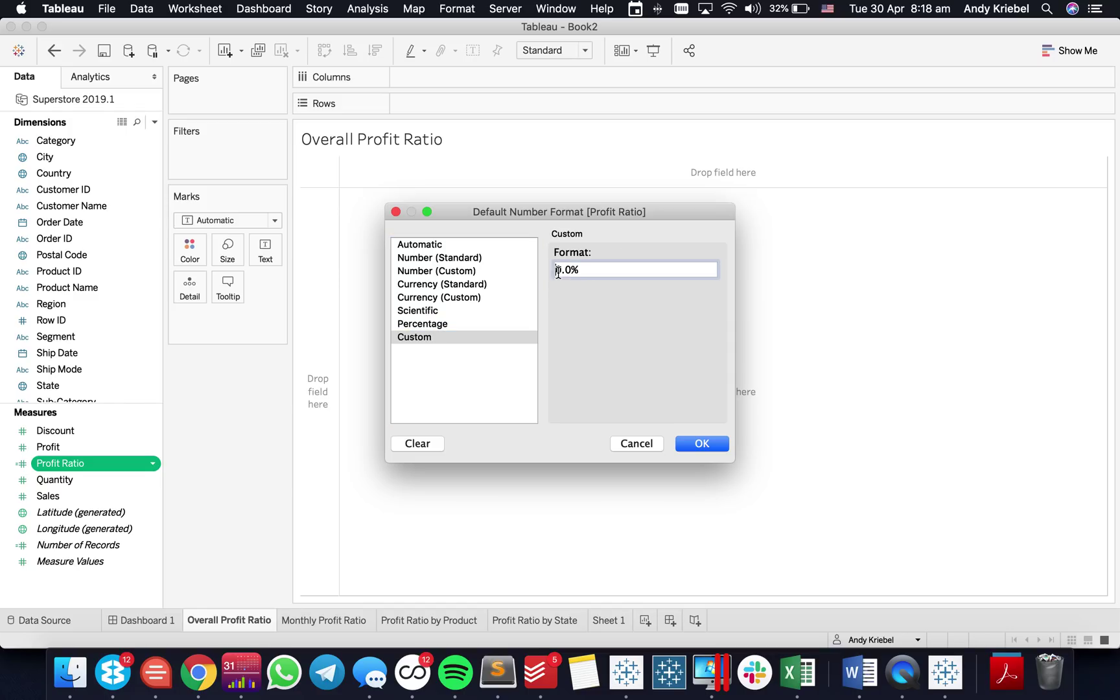
text(+0.0%;-0.0%)
click(693, 446)
Show Profit Ratio as text and set the view to fit Entire View
drag(53, 464, 261, 247)
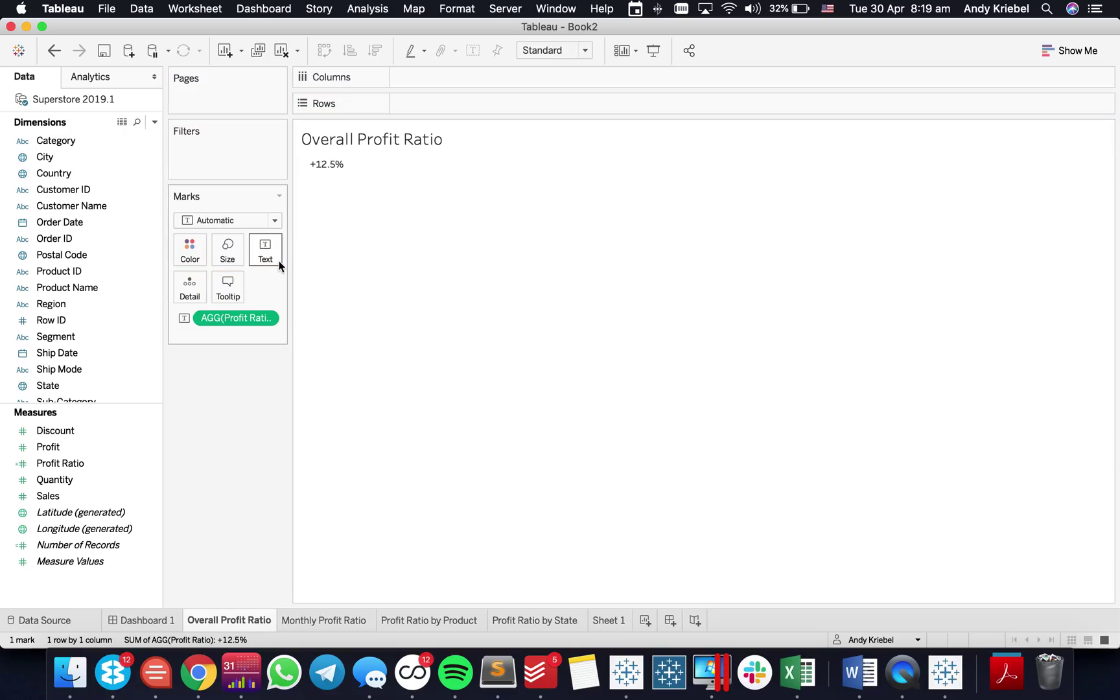
click(564, 51)
click(561, 114)
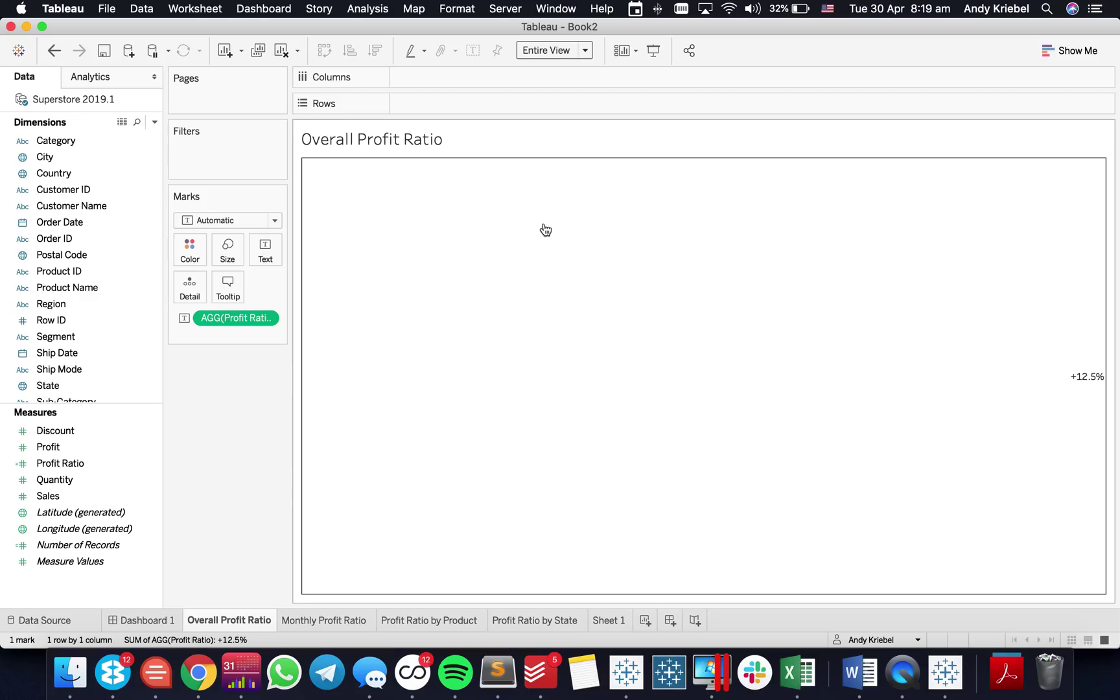
Align the +12.5% text to Middle Center, horizontally and vertically
click(264, 259)
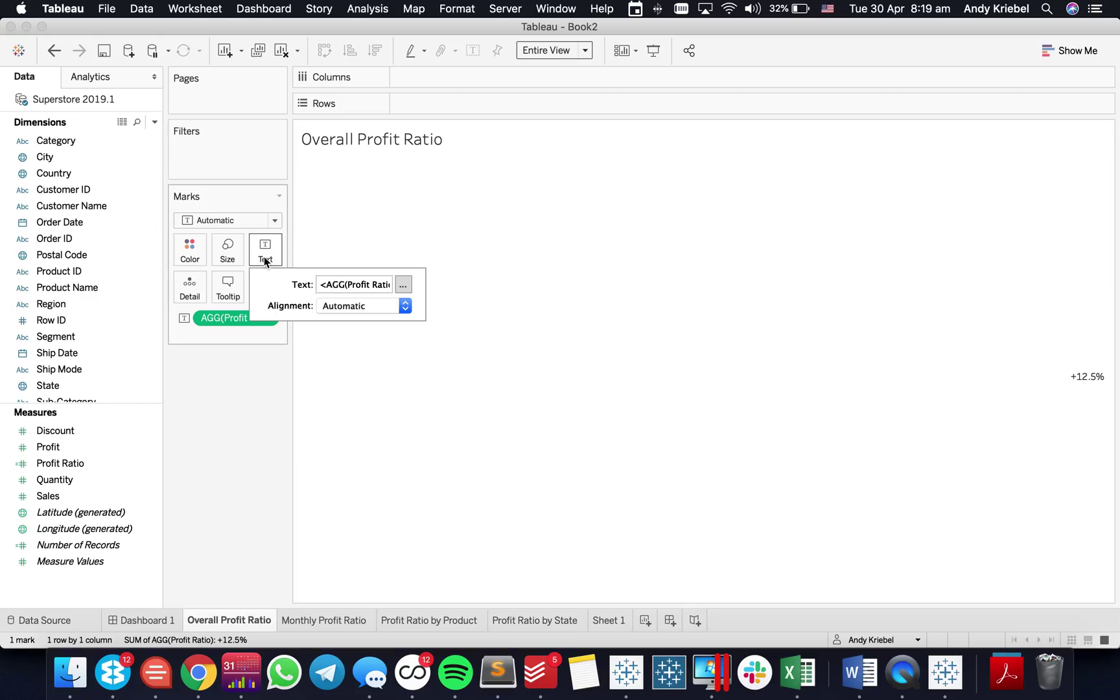
click(339, 307)
click(360, 381)
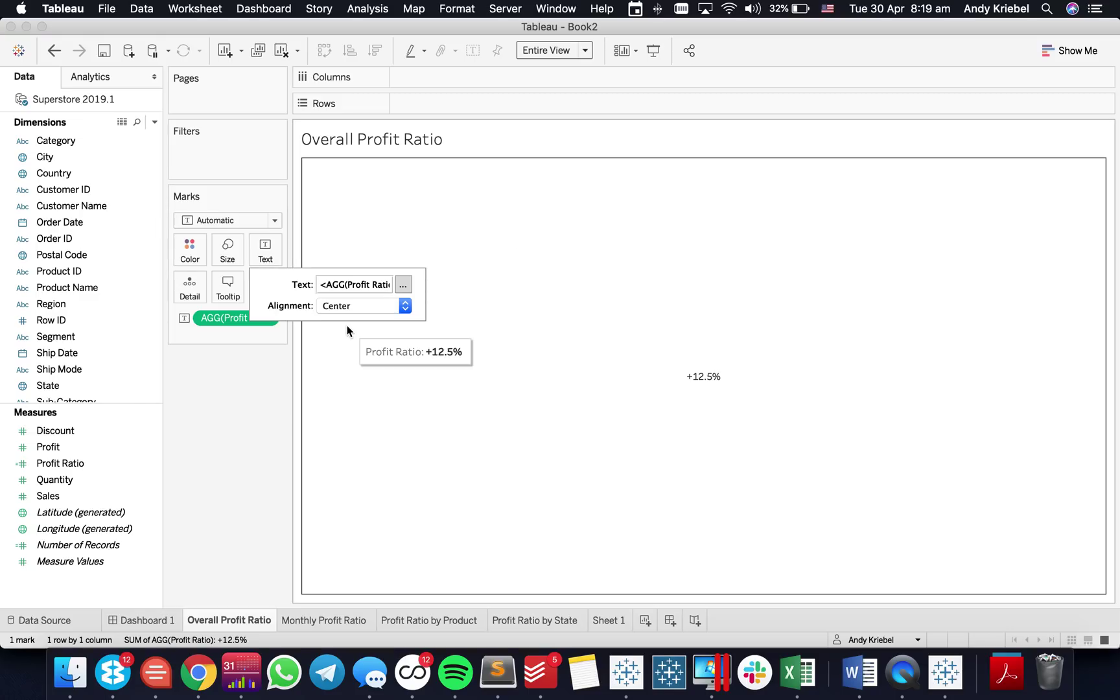
click(345, 307)
click(360, 452)
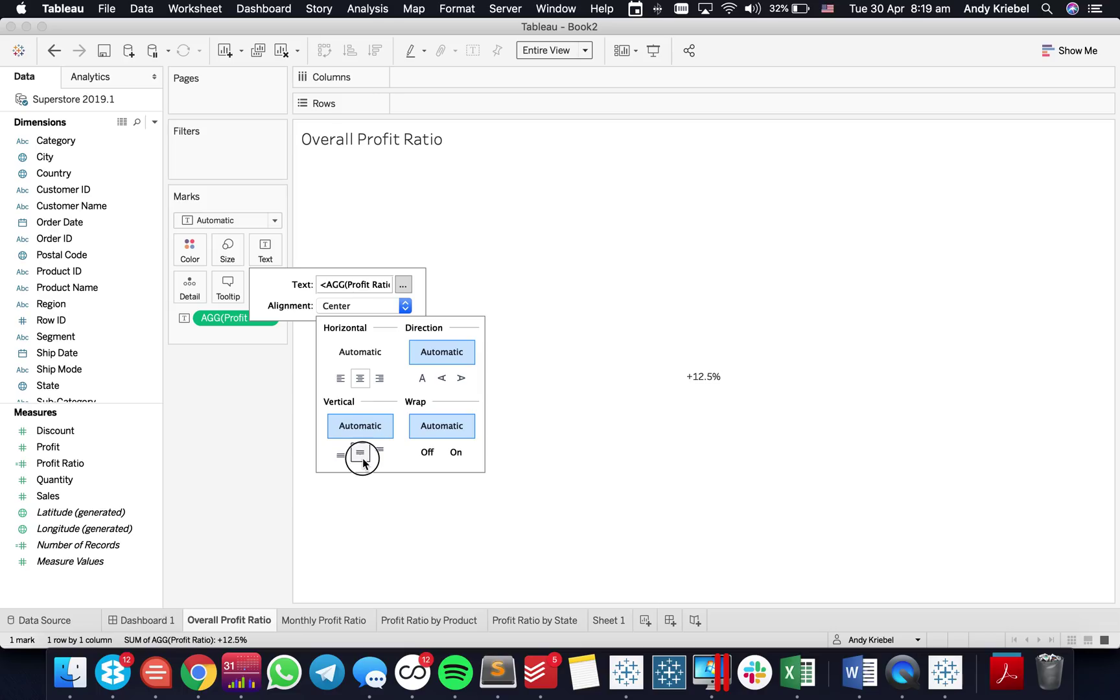
click(244, 421)
Open the Edit Label dialog with the caret in the label text
click(280, 259)
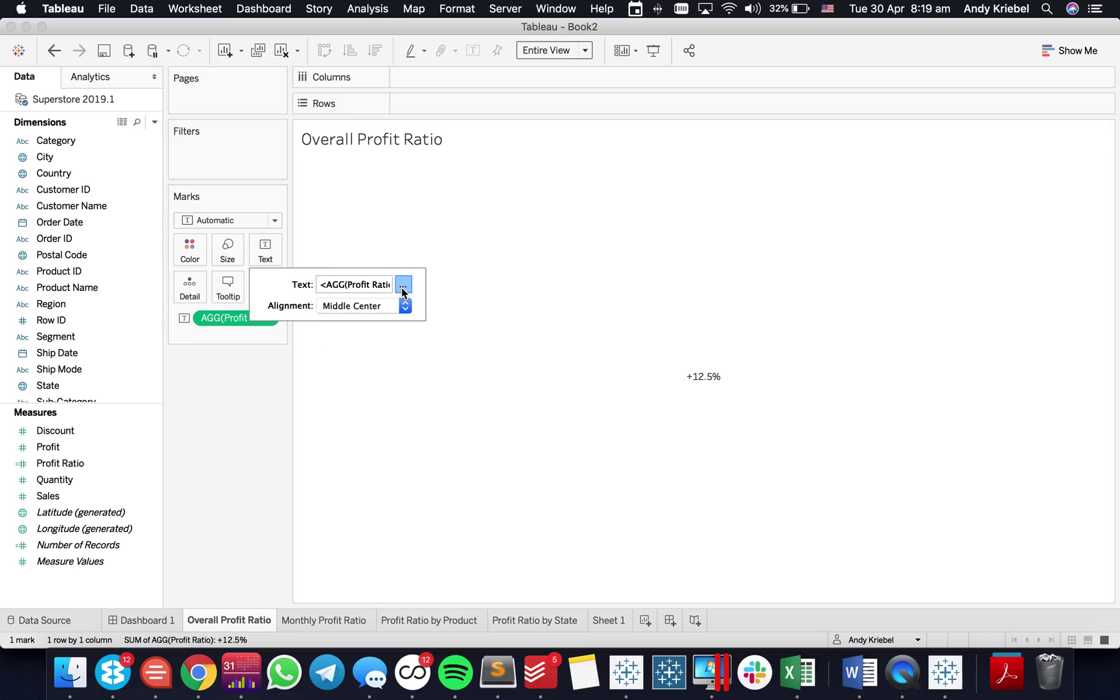
click(402, 284)
click(804, 326)
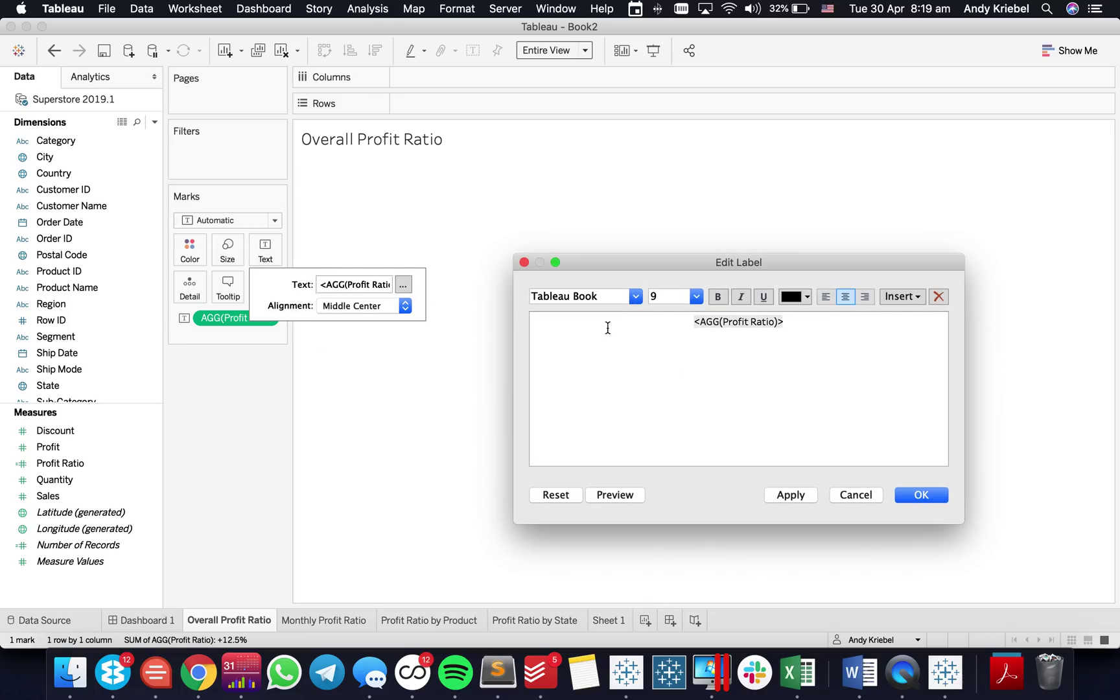
Set the +12.5% label's font size to 72 pt and apply it
key(super+a)
click(697, 296)
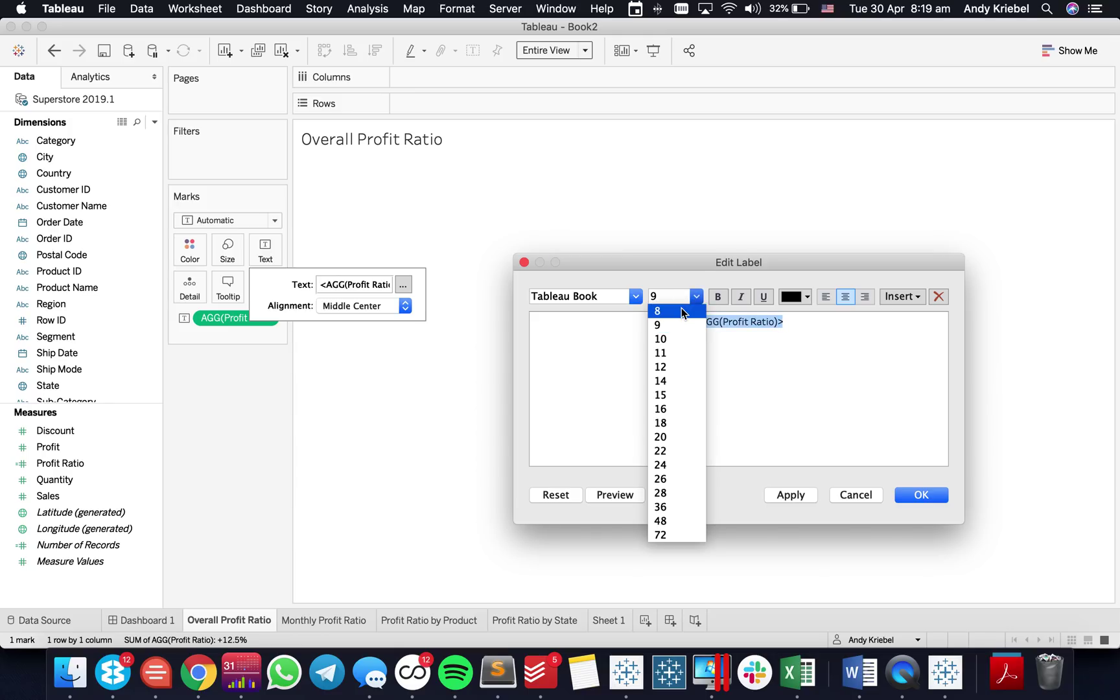
click(660, 535)
click(807, 494)
click(921, 494)
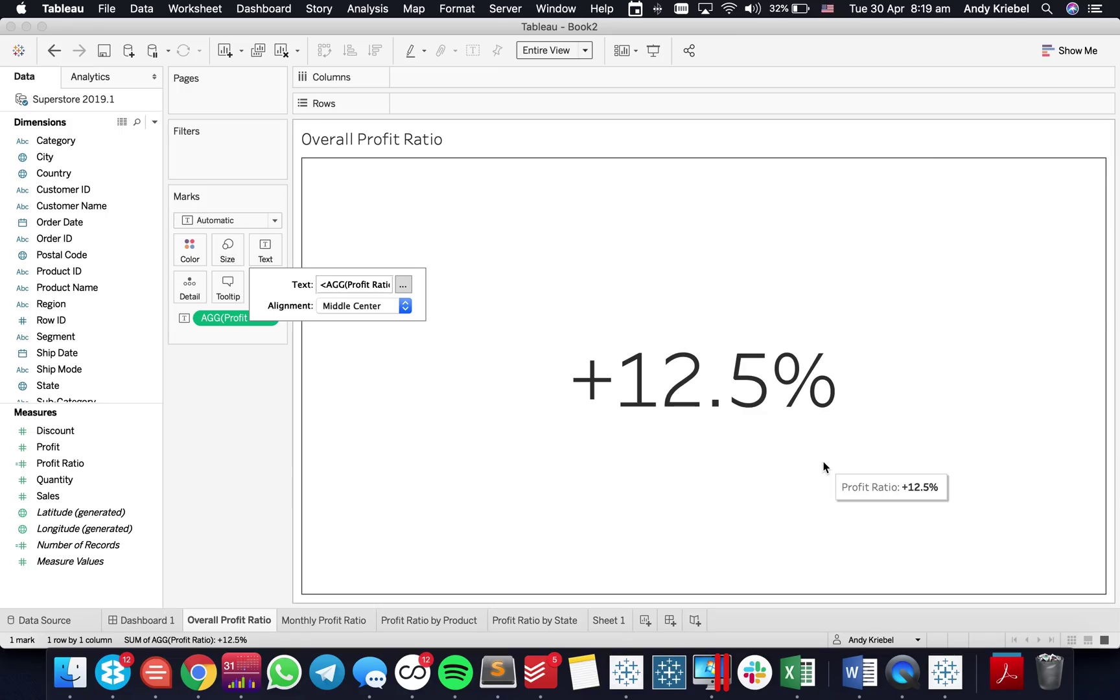
Try a font size of 10 in the label editor, then cancel without applying
click(403, 285)
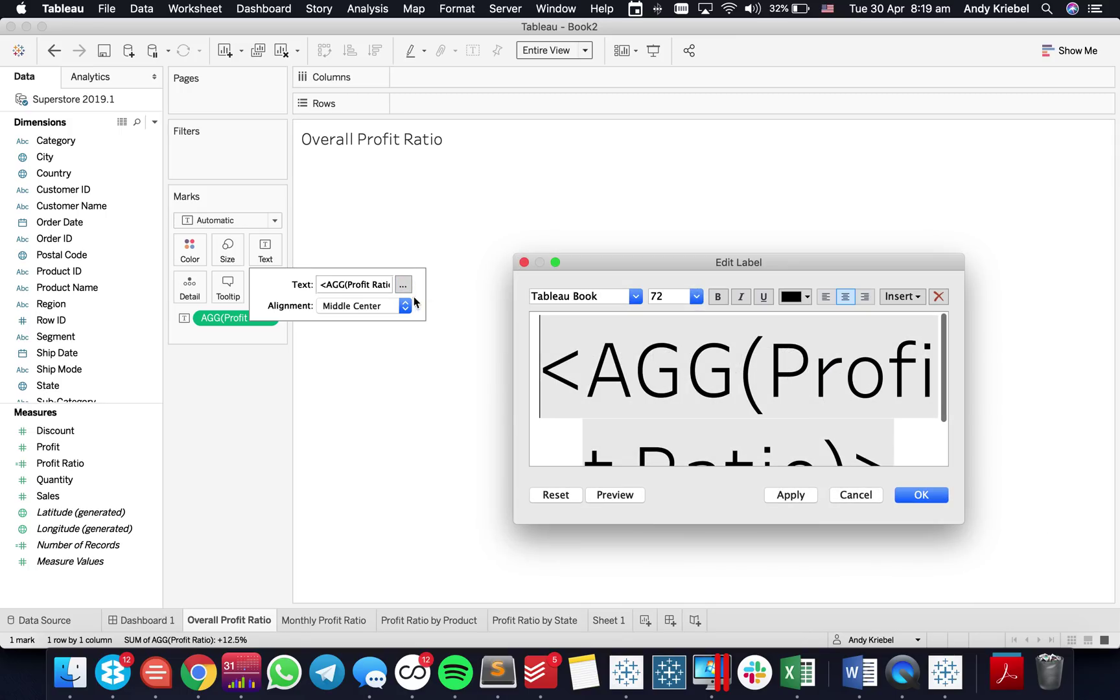
key(super+a)
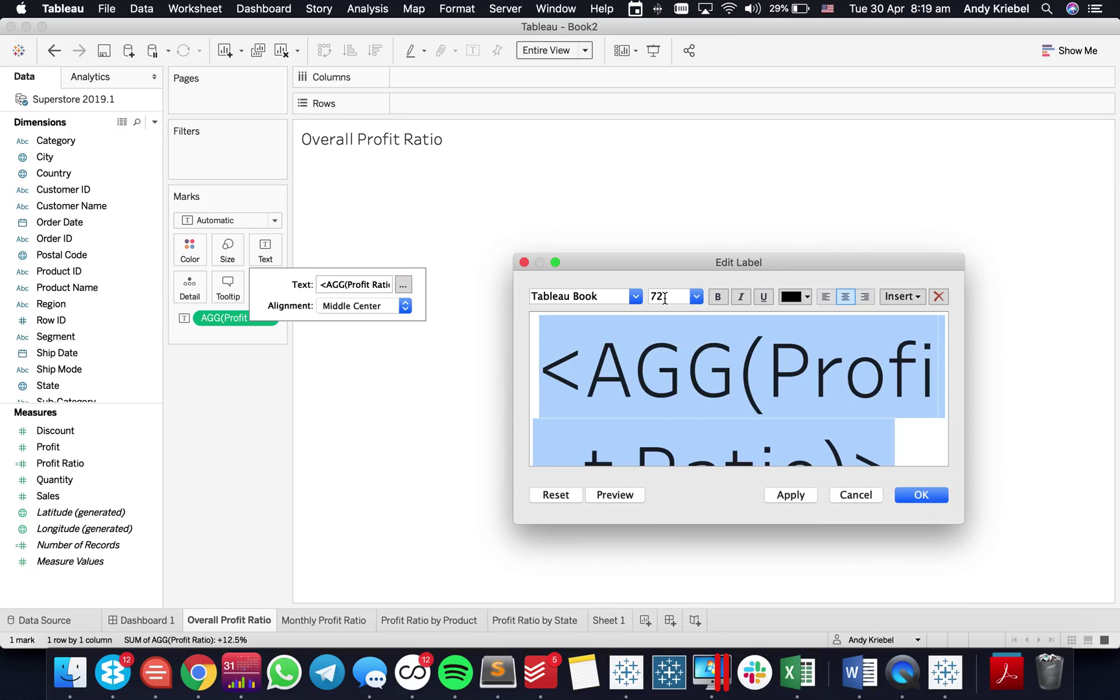
click(741, 296)
text(10)
key(BackSpace)
key(BackSpace)
key(Escape)
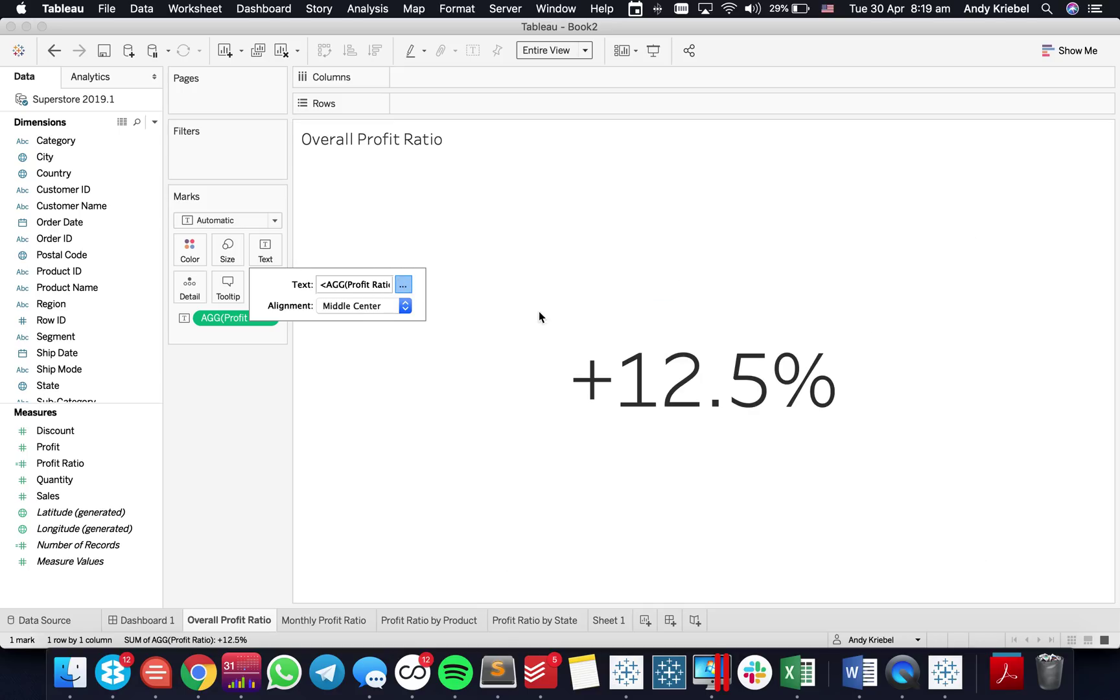
Shrink the label font to 7, then undo to restore the large label
key(Return)
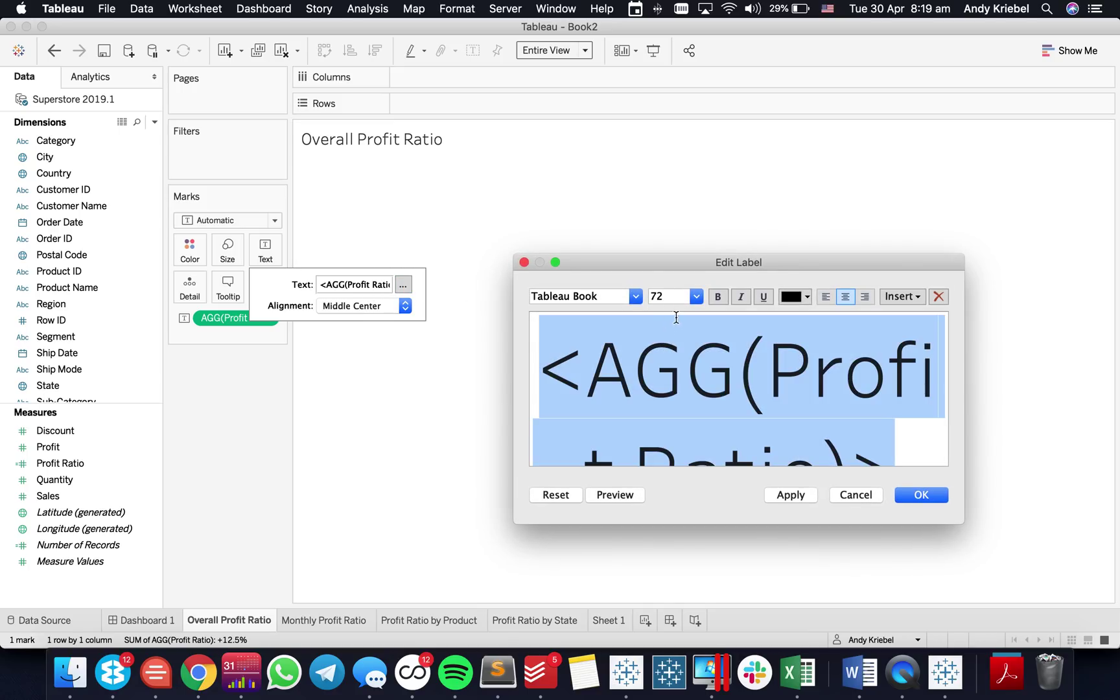
click(696, 296)
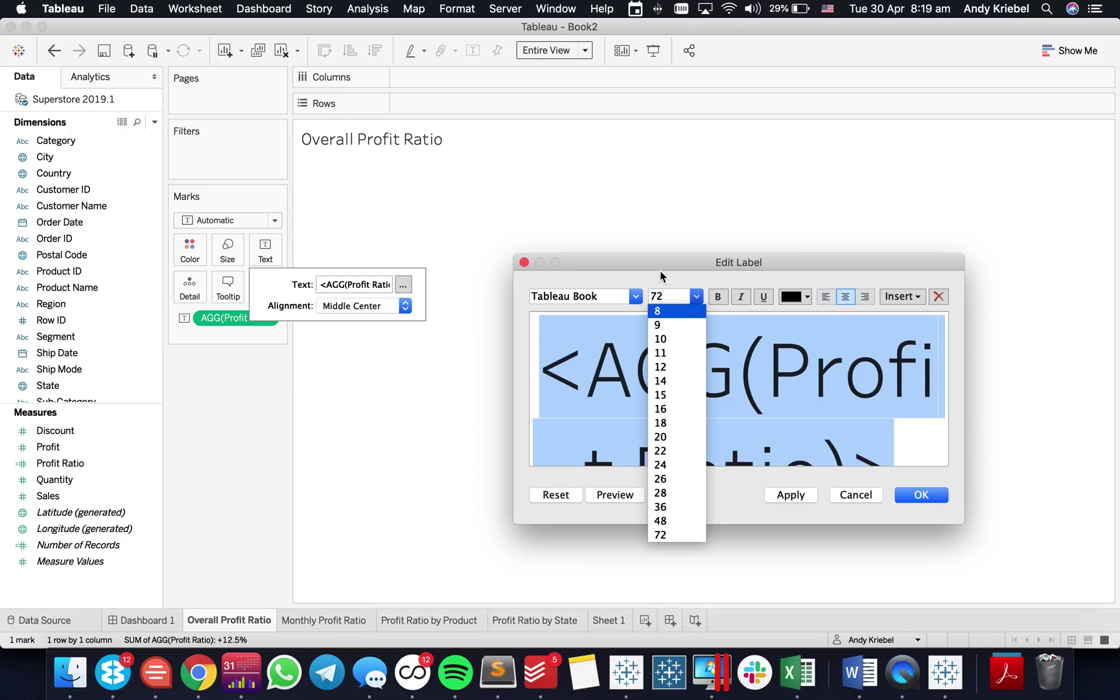
click(659, 296)
double_click(660, 296)
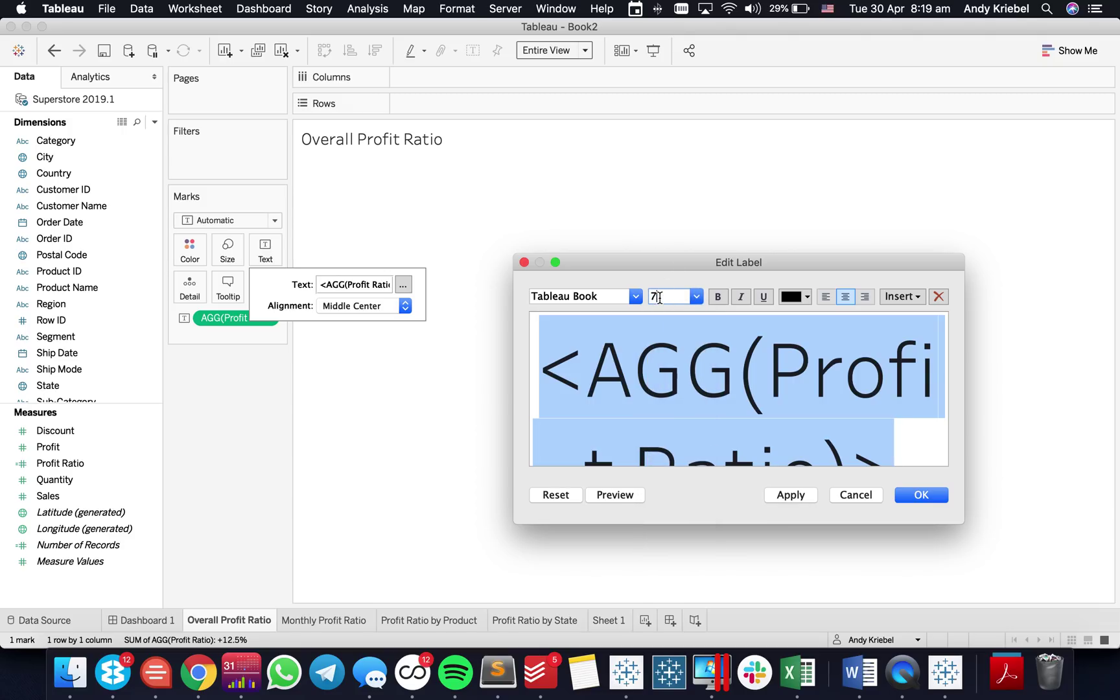
text(7)
key(Return)
click(628, 305)
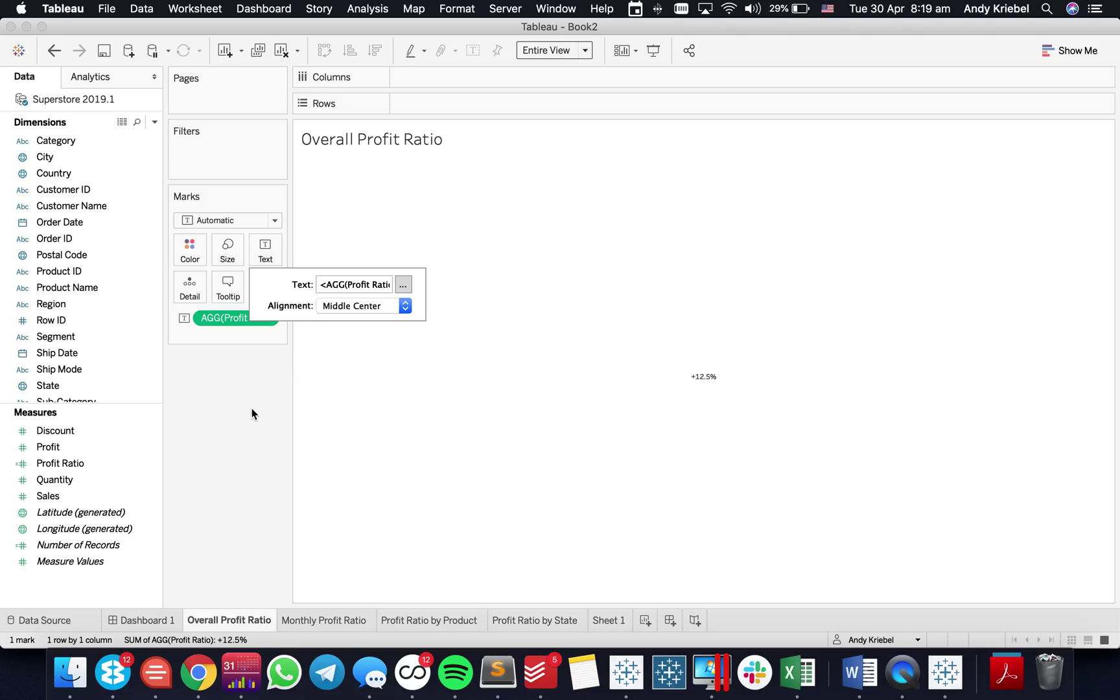
click(54, 50)
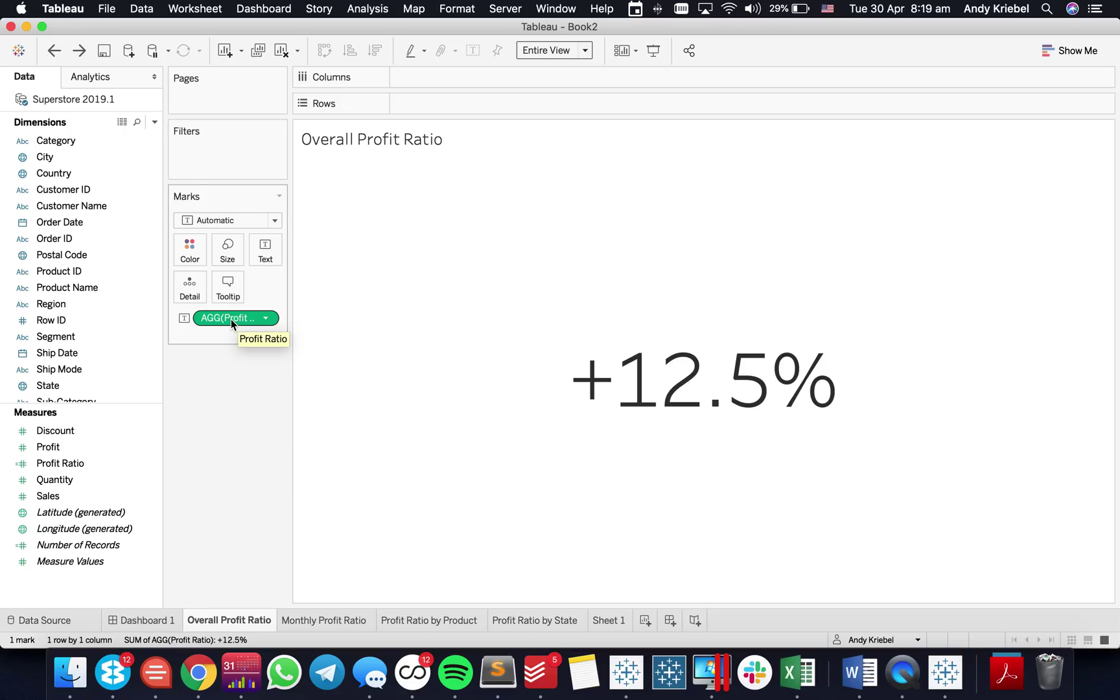
Try the maximum mark size, undo it, and remove Profit Ratio from the view
click(227, 253)
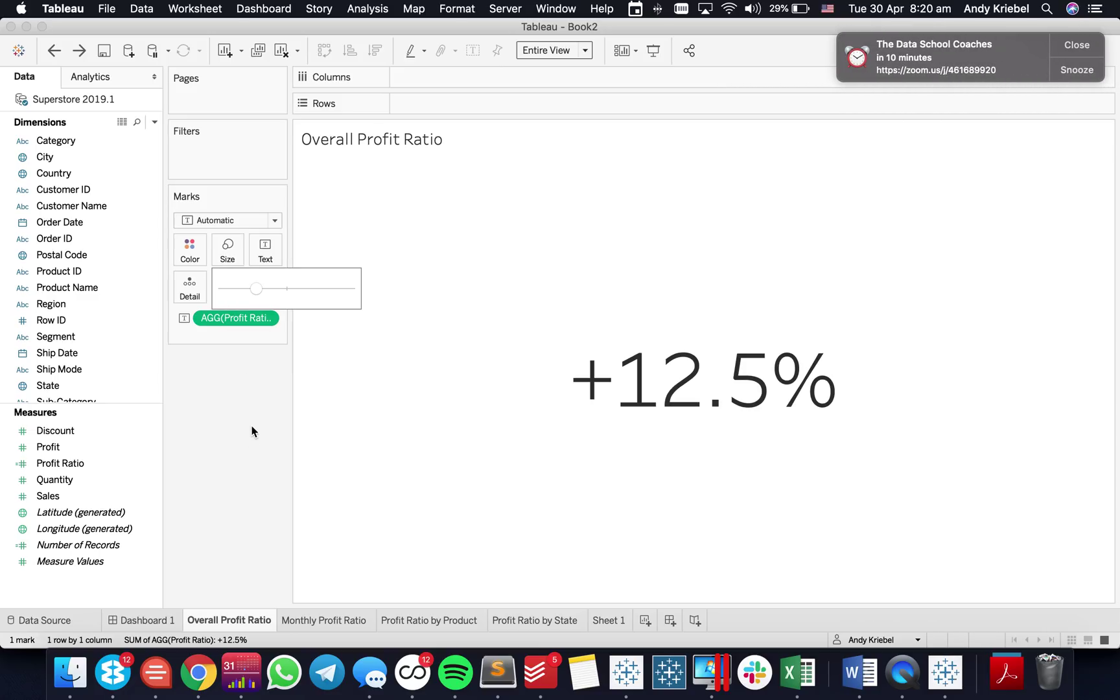
drag(260, 293, 357, 295)
click(1077, 45)
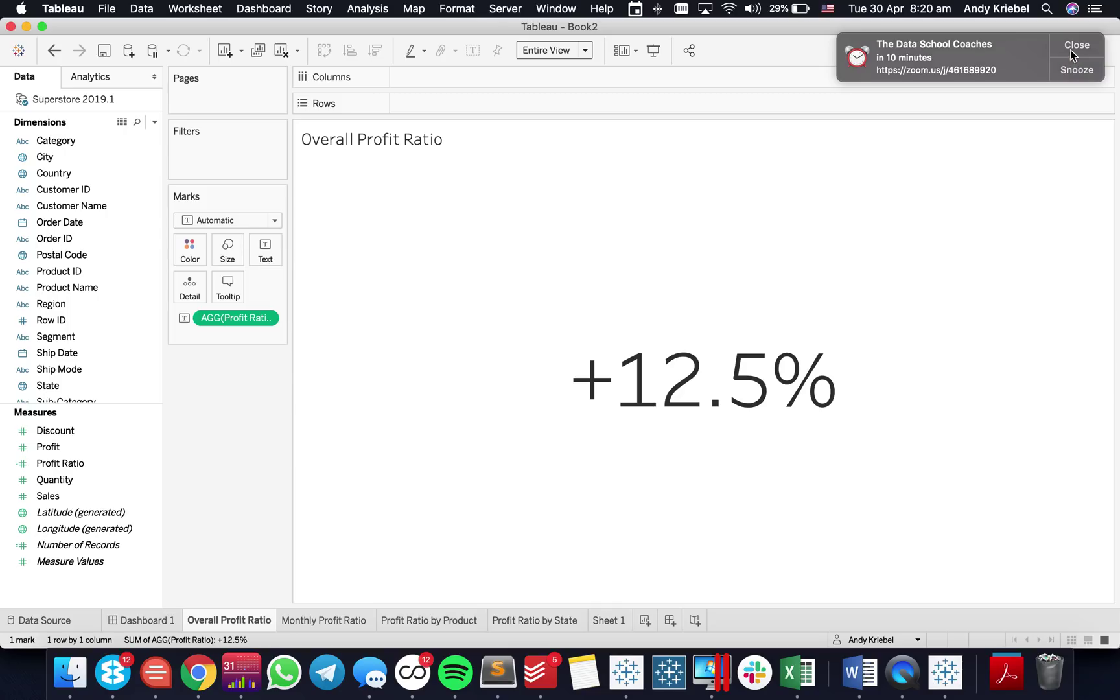
click(55, 50)
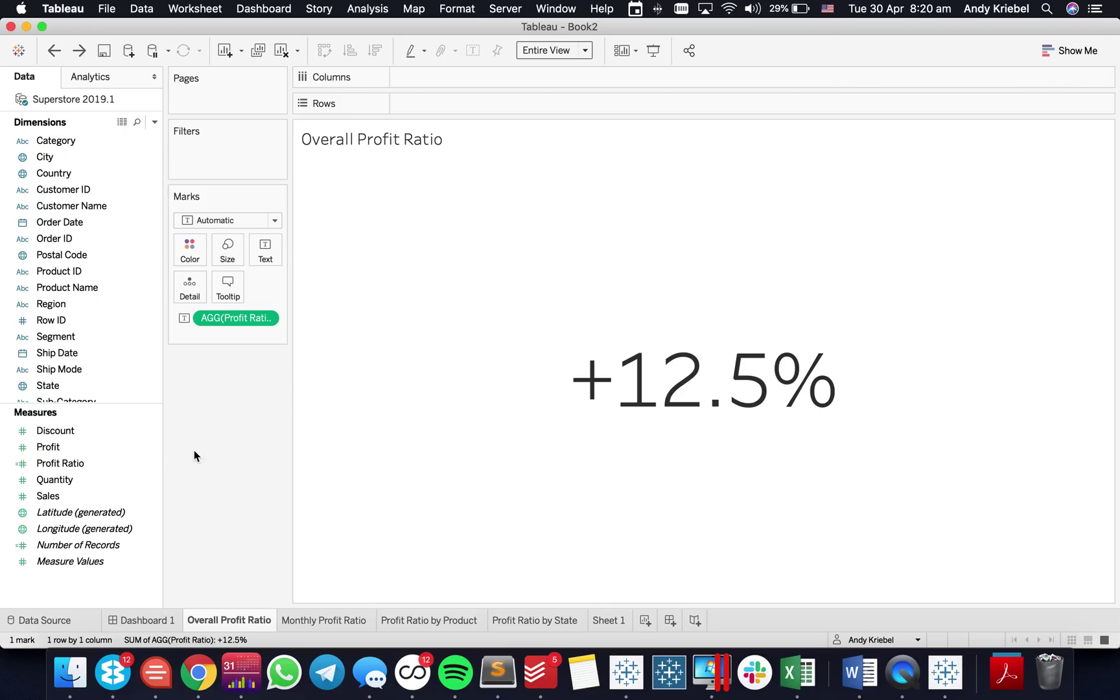
drag(247, 328, 235, 462)
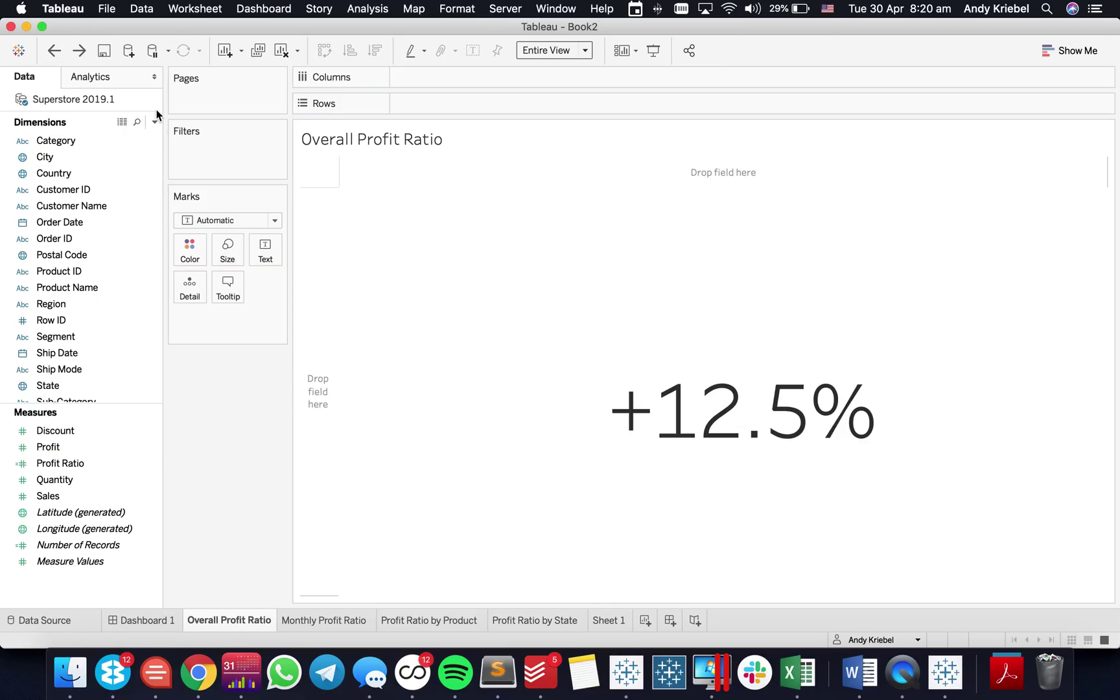
Create a calculated field named 'Dummy' with the formula ''
click(156, 127)
click(110, 143)
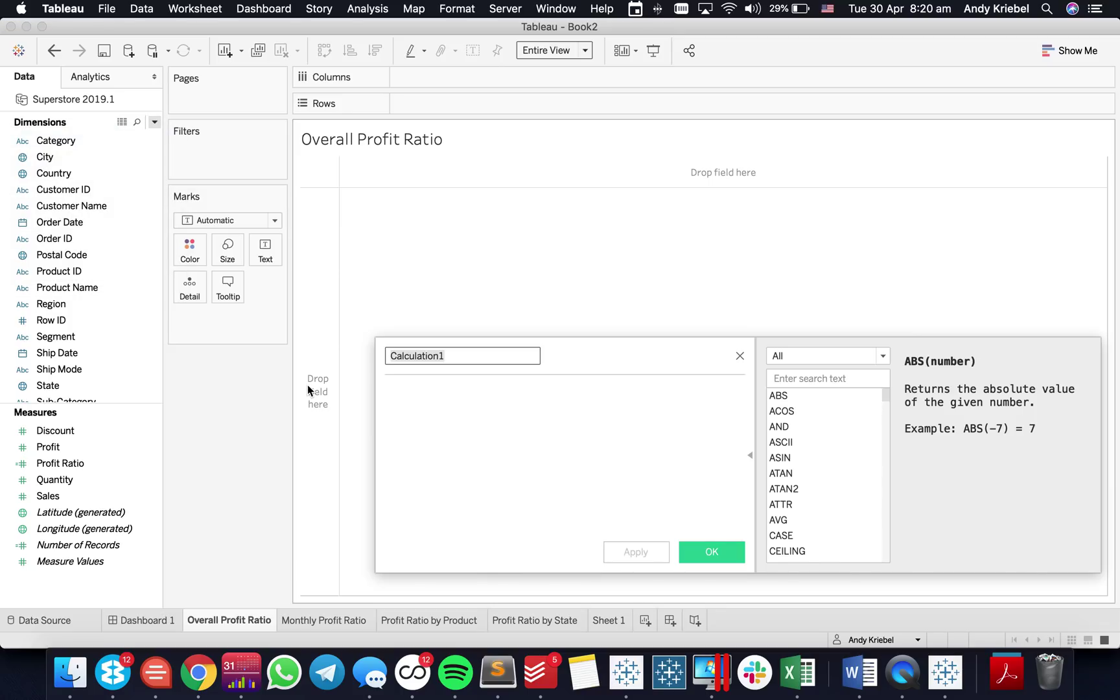
text(Dummy)
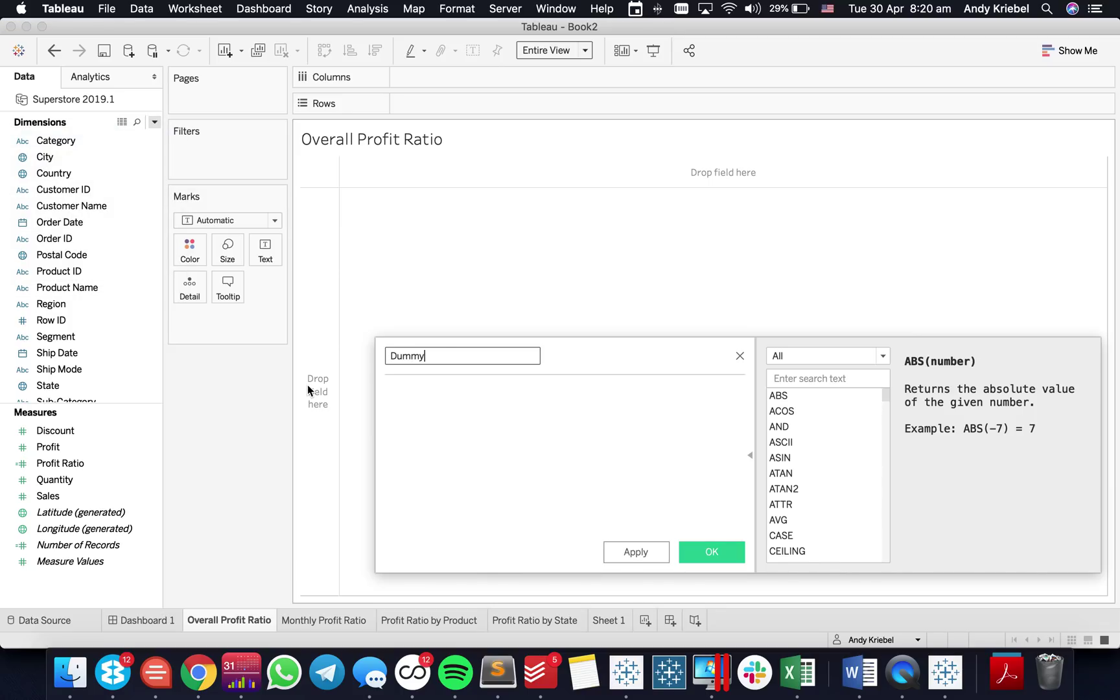
key(Tab)
text('')
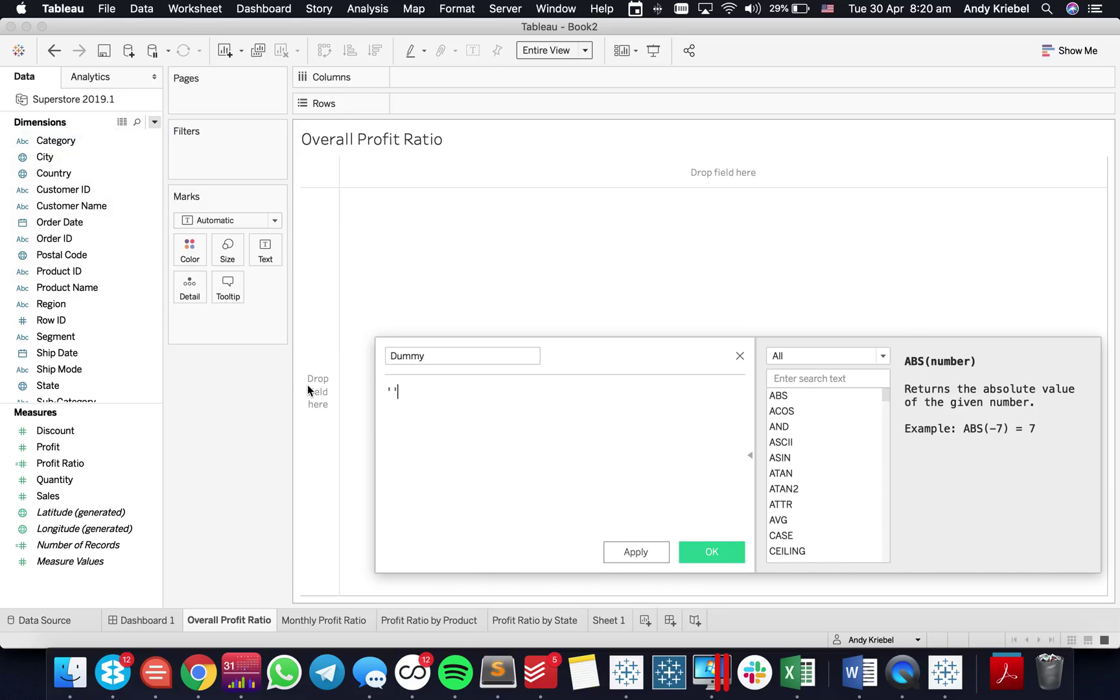
click(711, 556)
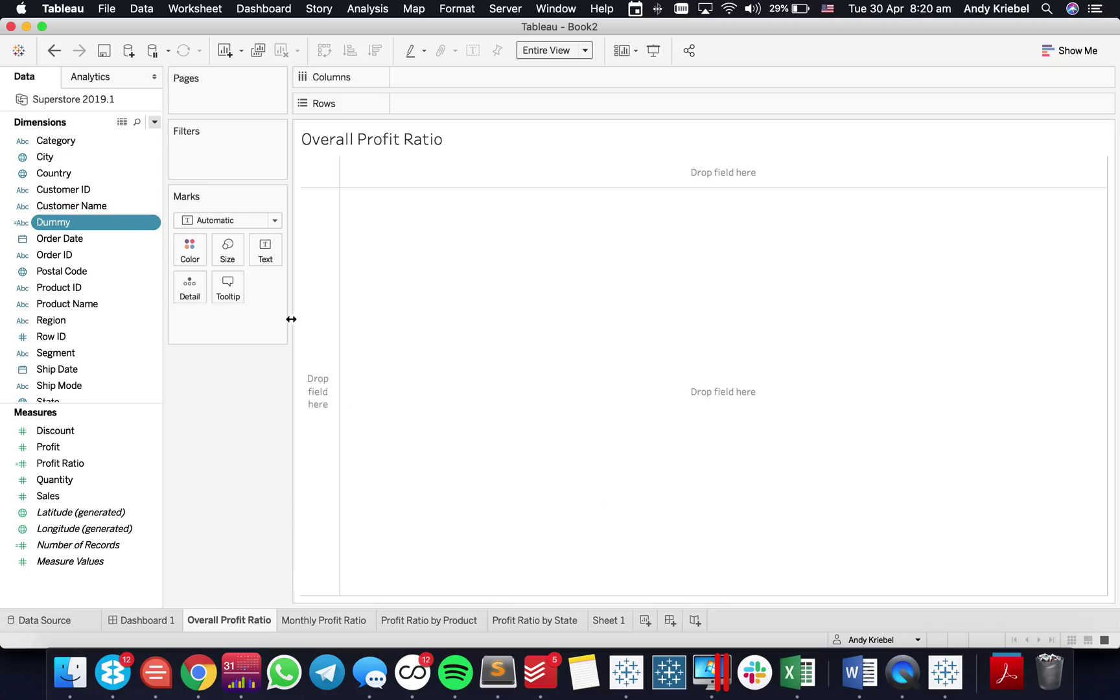
Put Dummy and Profit Ratio on Text and Number of Records on Size
drag(113, 257, 264, 251)
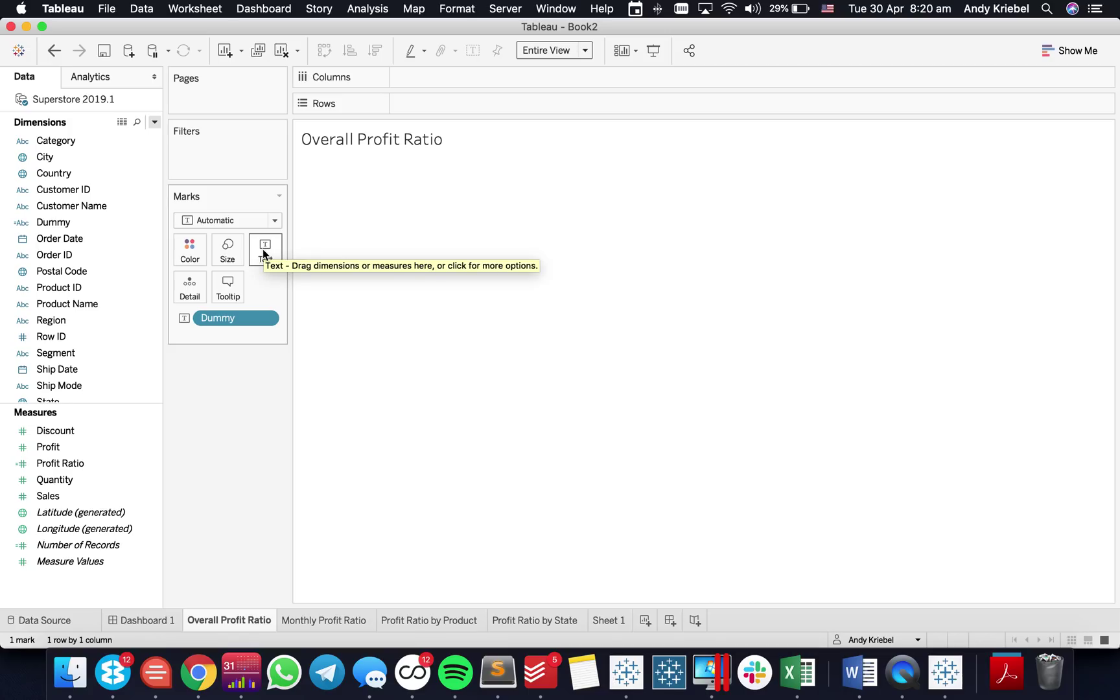
click(52, 497)
drag(52, 463, 259, 255)
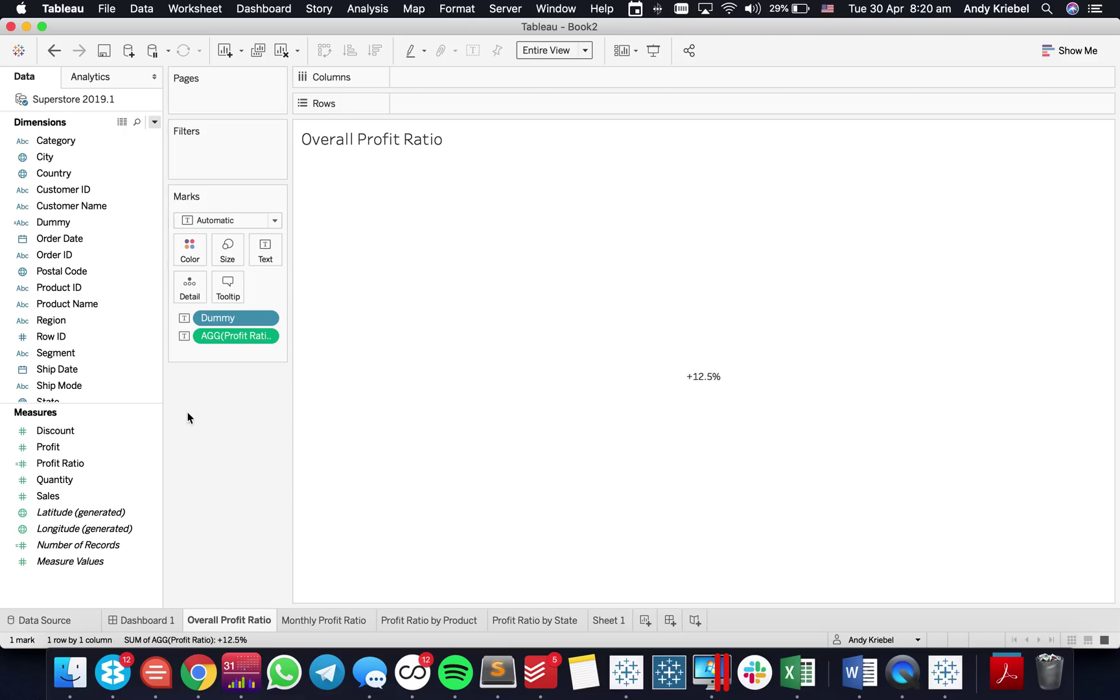
click(86, 546)
drag(71, 549, 227, 252)
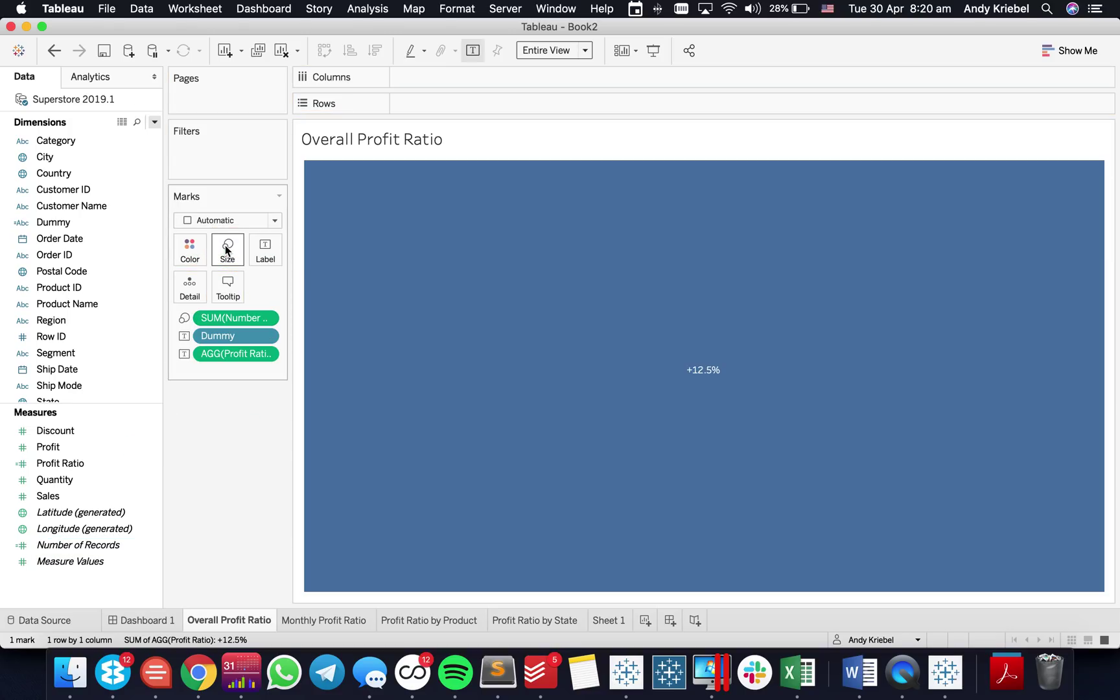
Change the mark type to Text so +12.5% shows huge, then open Dashboard 1
click(227, 221)
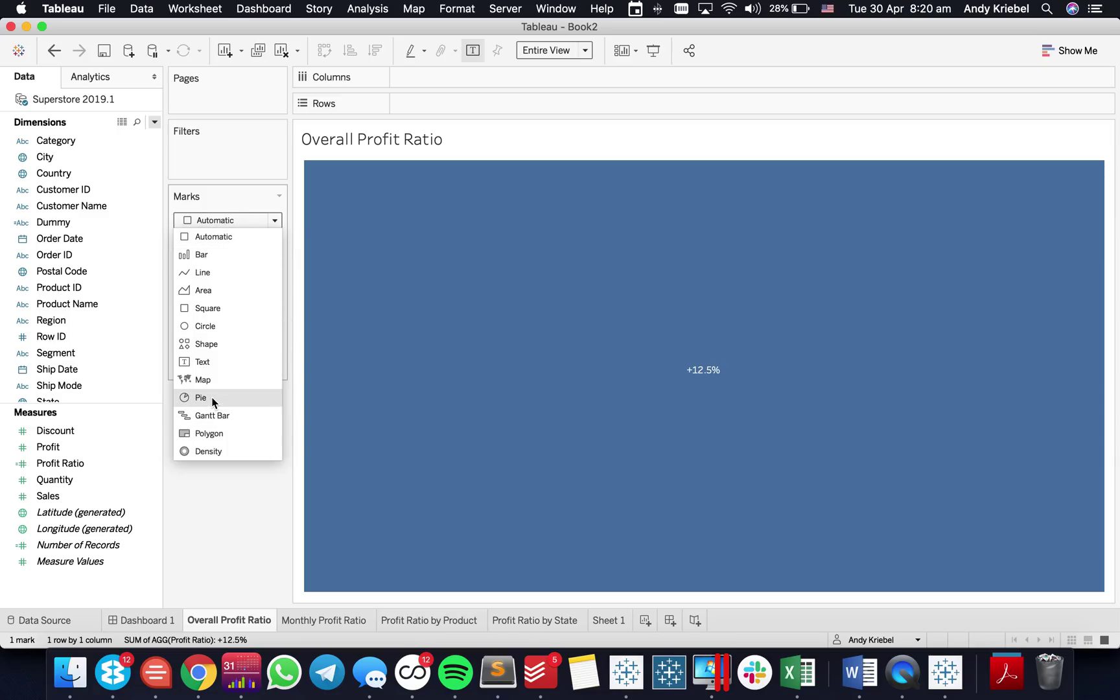
click(209, 361)
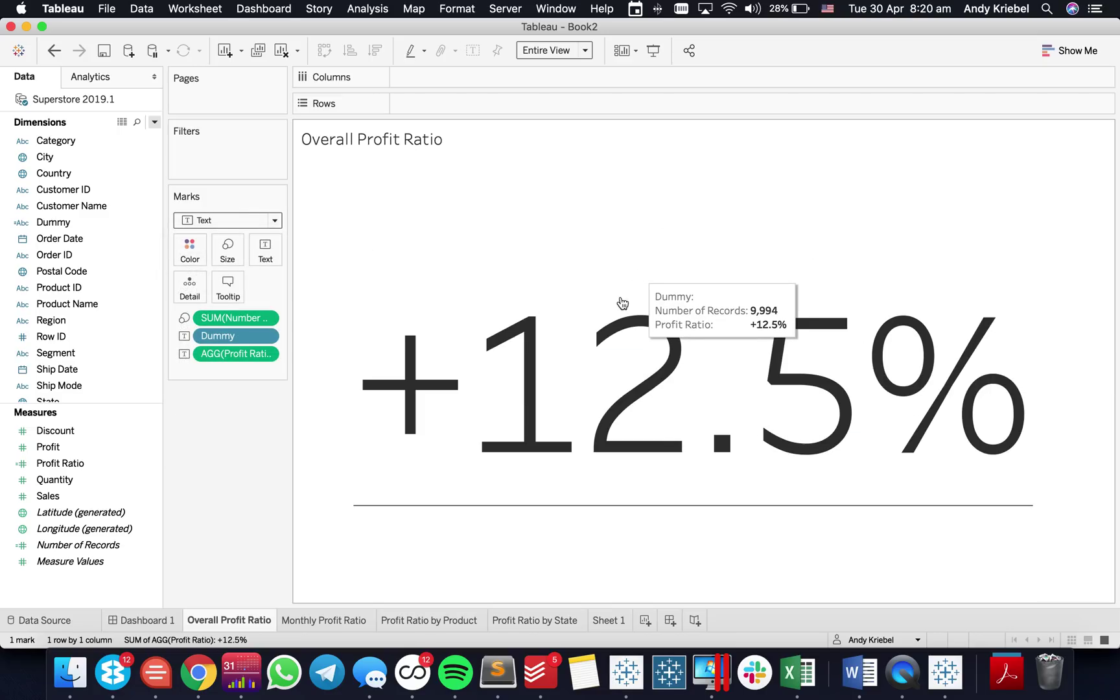
click(162, 623)
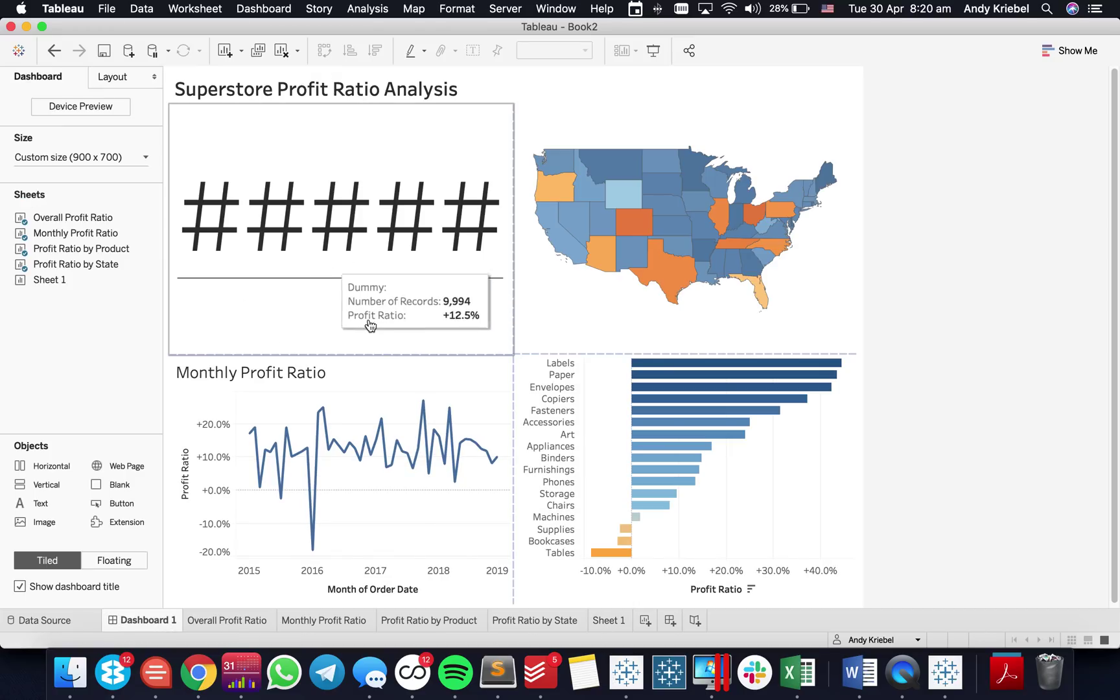
Set the Overall Profit Ratio tile on Dashboard 1 to fit Entire View
click(408, 131)
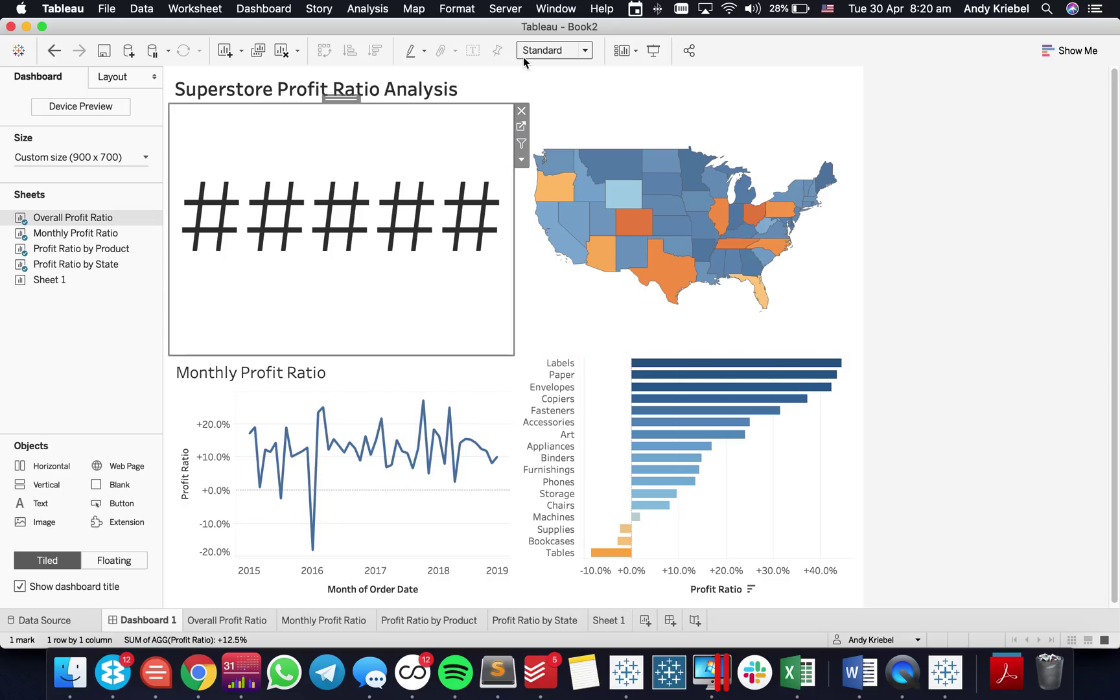
click(523, 57)
click(548, 112)
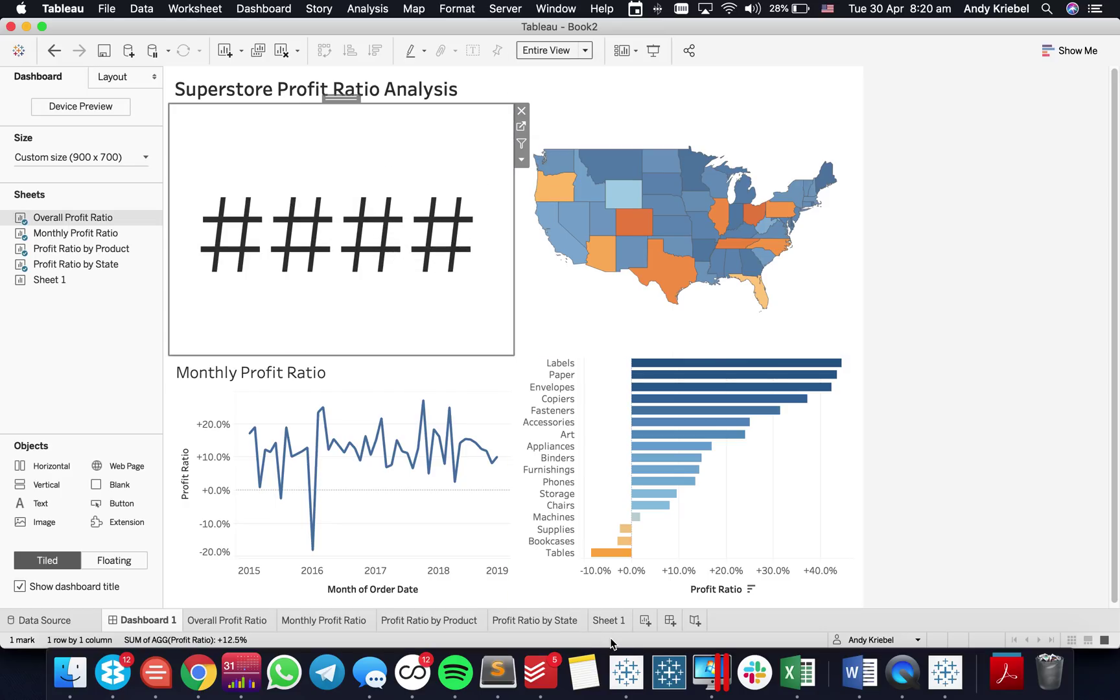
Review the Overall Profit Ratio sheet's text, size and Analysis options, keeping the marks as Text
click(609, 621)
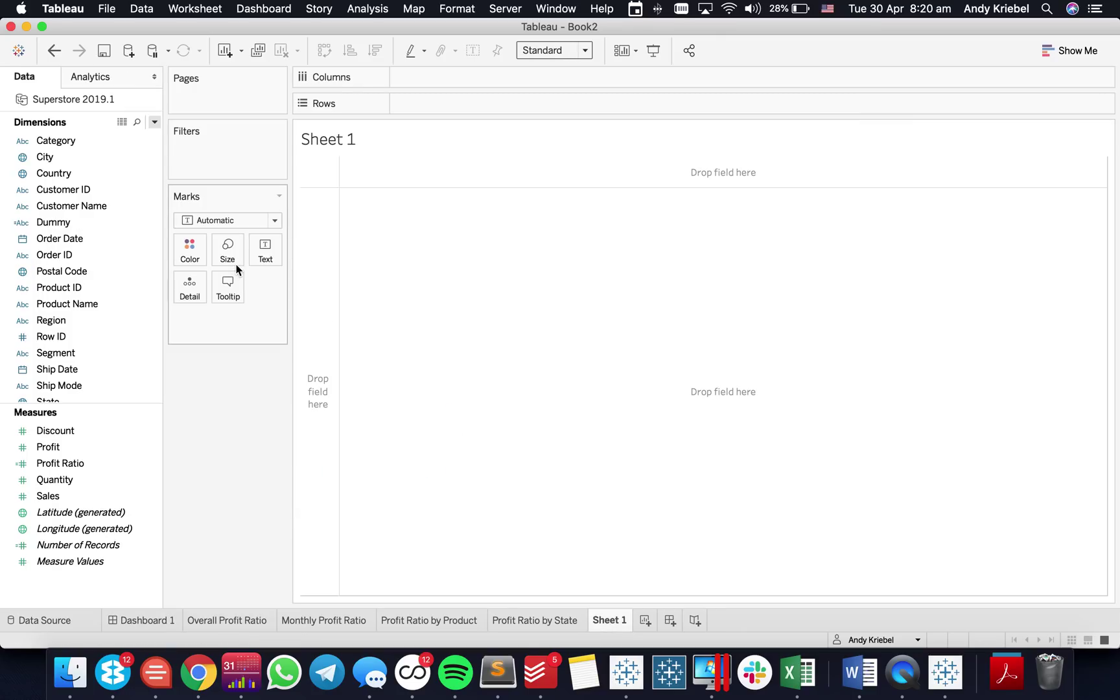
click(209, 623)
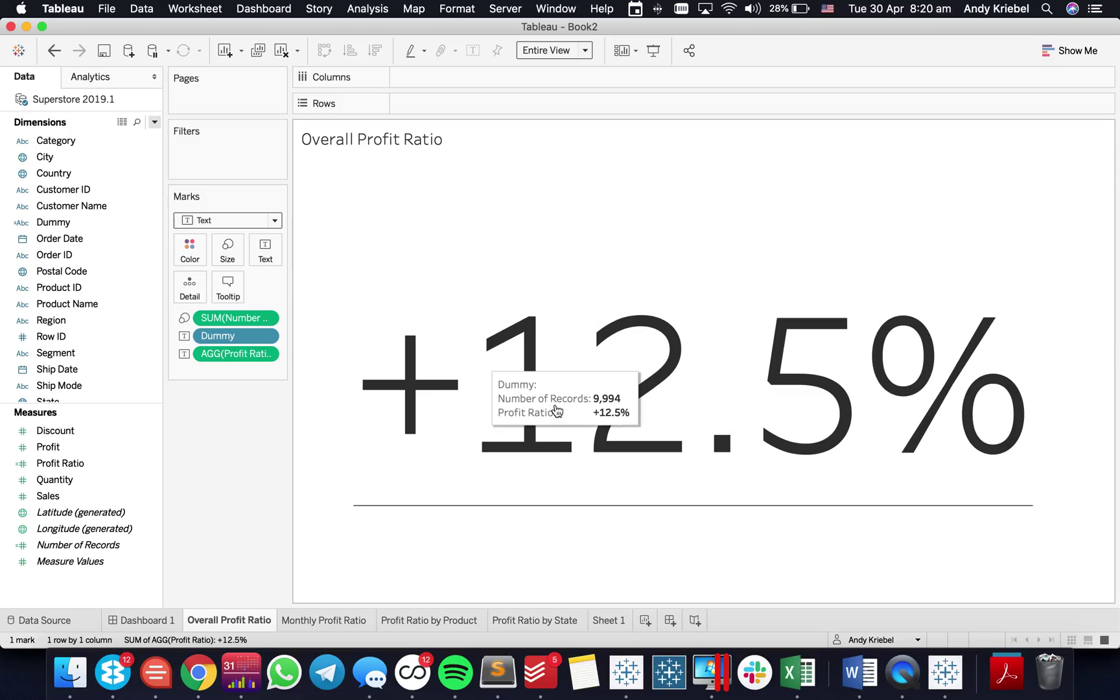
click(265, 251)
click(228, 259)
click(229, 260)
click(228, 260)
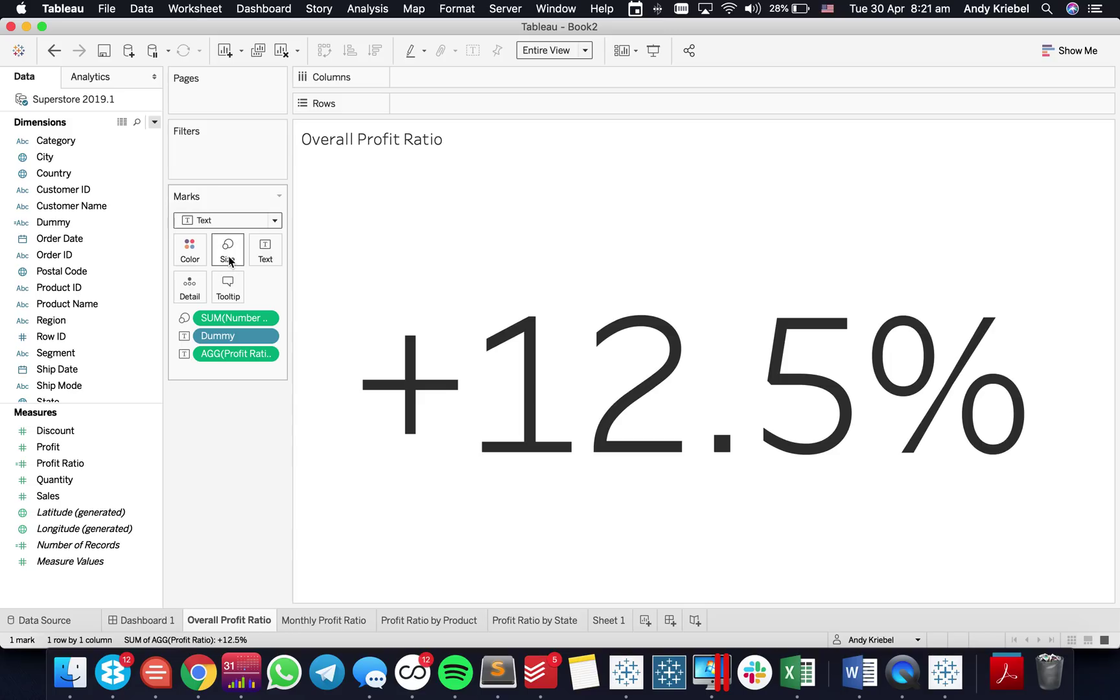
click(370, 9)
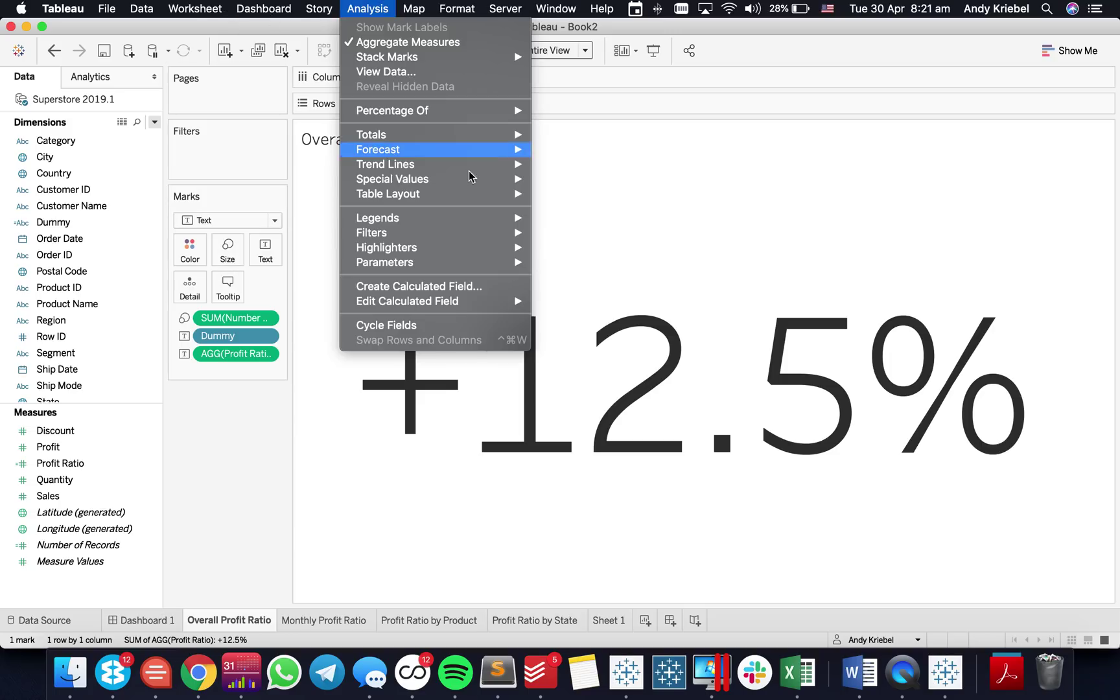
mouse_move(482, 221)
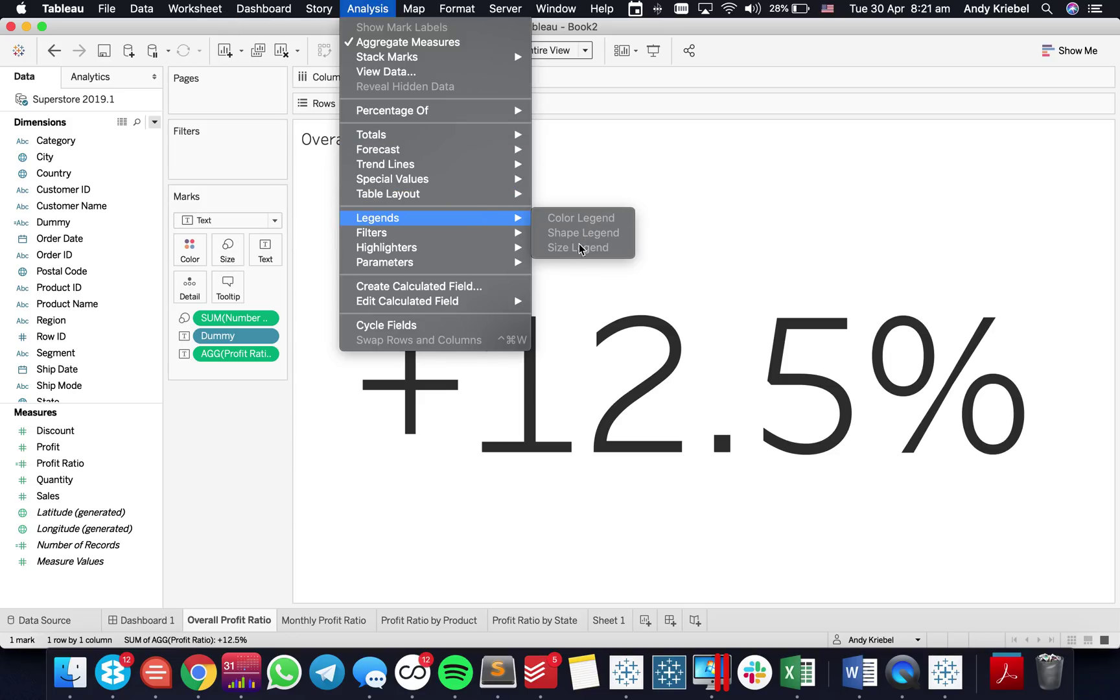
click(240, 447)
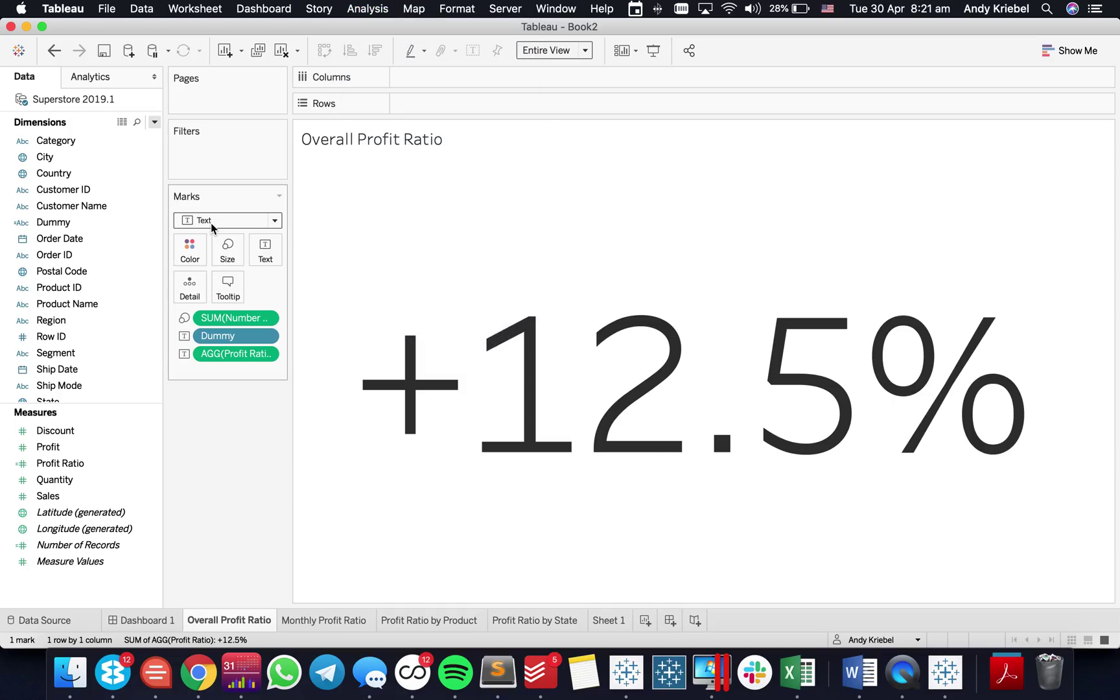
click(210, 222)
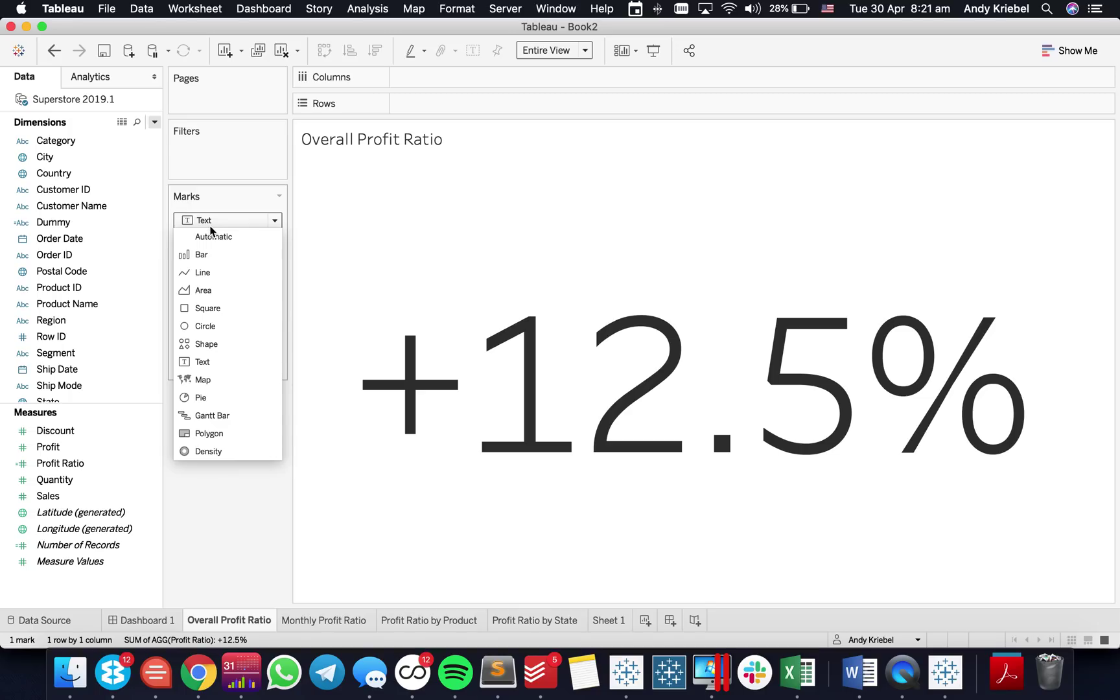
click(220, 196)
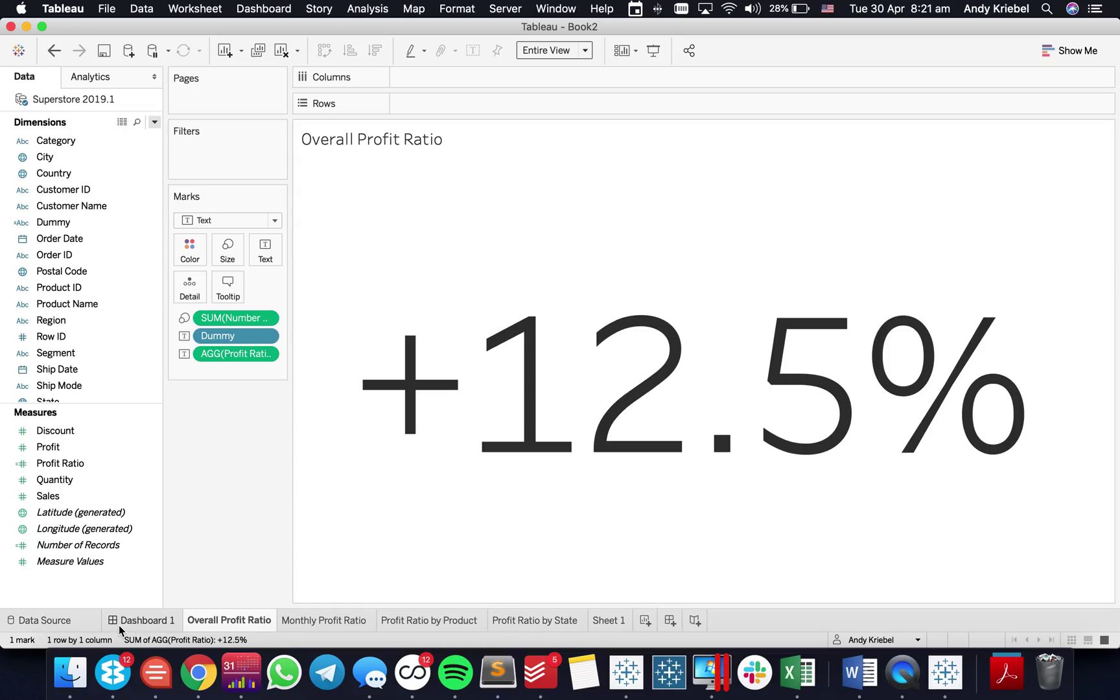
click(143, 619)
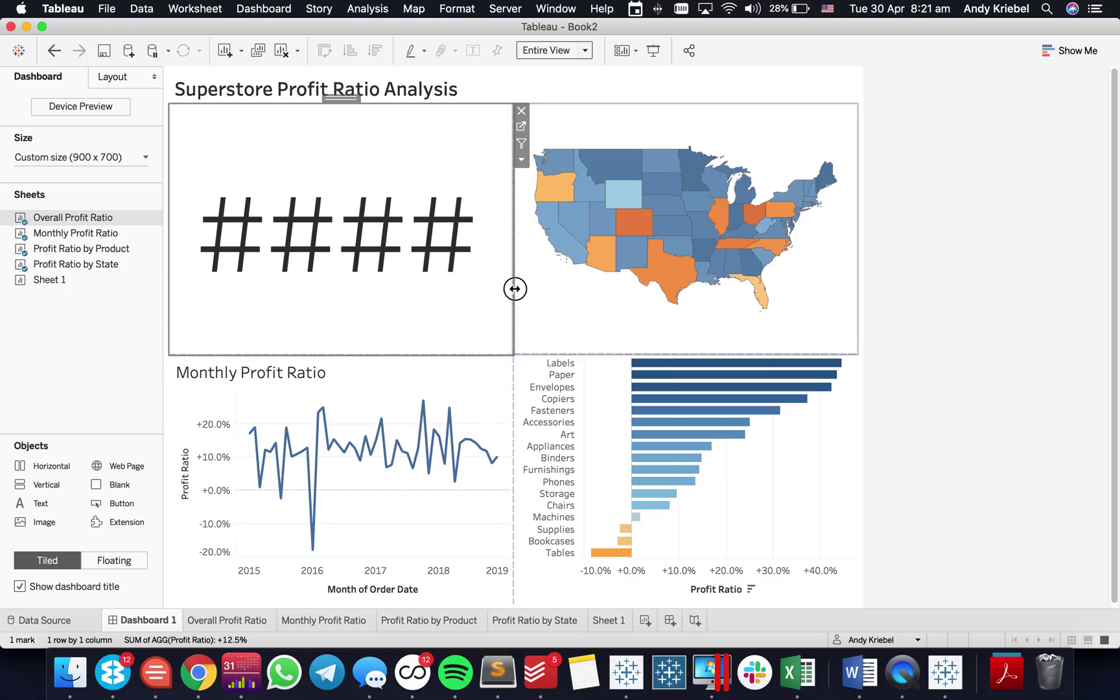
Drag the column divider right, widening the Overall Profit Ratio tile so +12.5% replaces ####
mouse_move(515, 287)
mouse_down()
mouse_move(552, 282)
mouse_move(503, 276)
mouse_move(564, 266)
mouse_move(512, 270)
mouse_up()
click(497, 182)
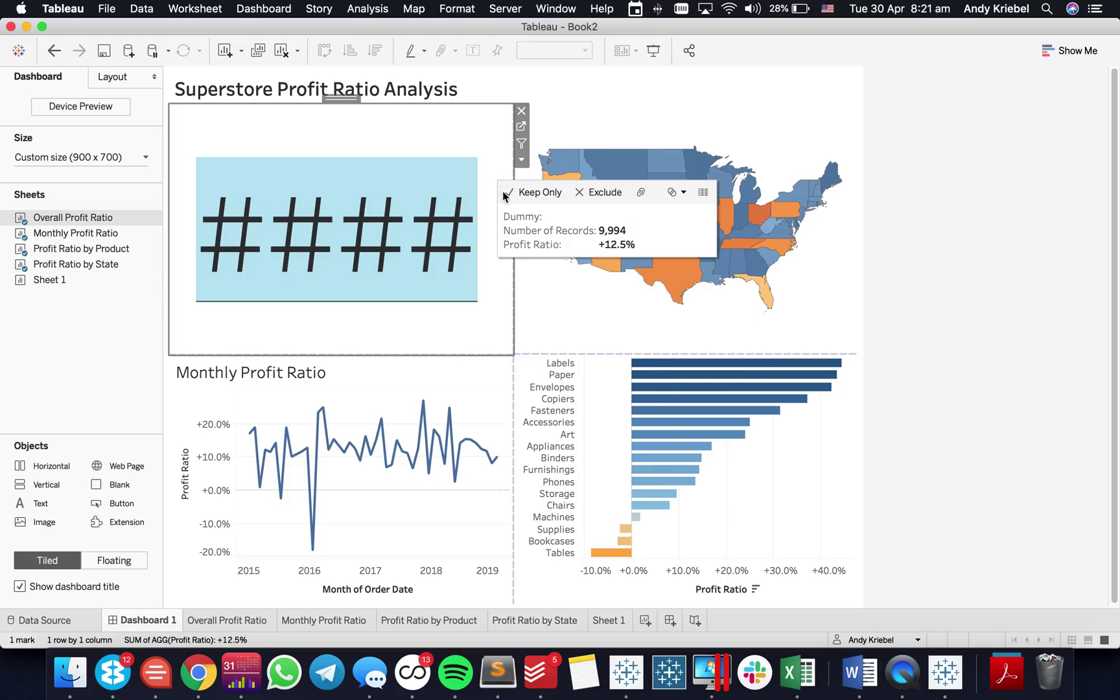
click(498, 318)
drag(514, 319, 603, 316)
click(68, 387)
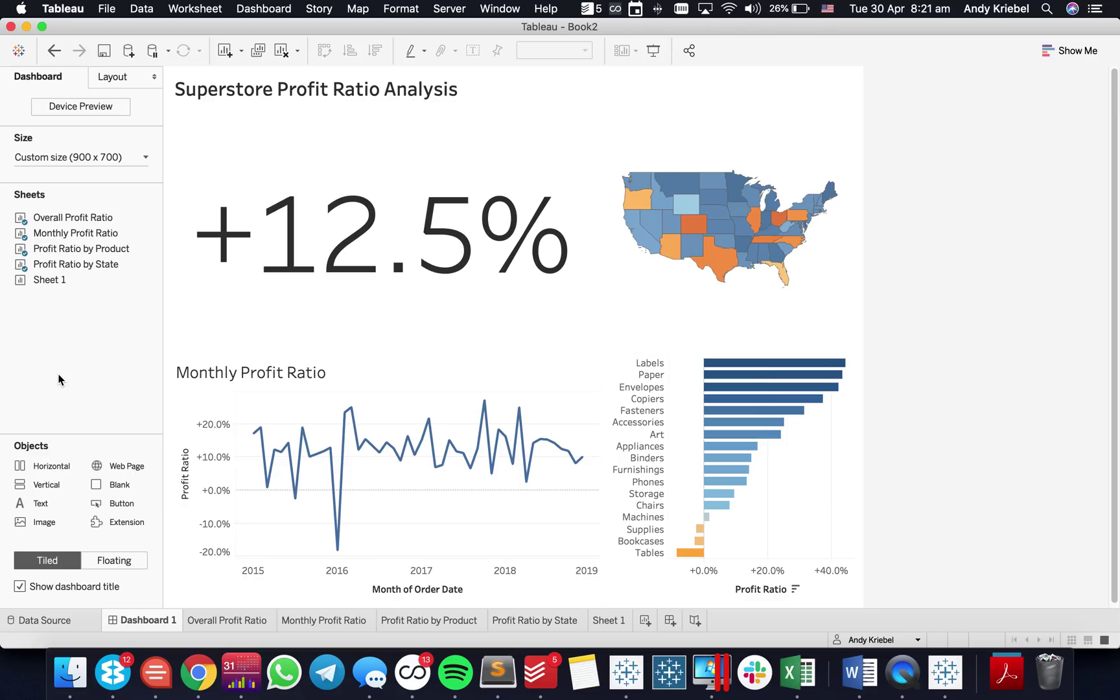
click(609, 620)
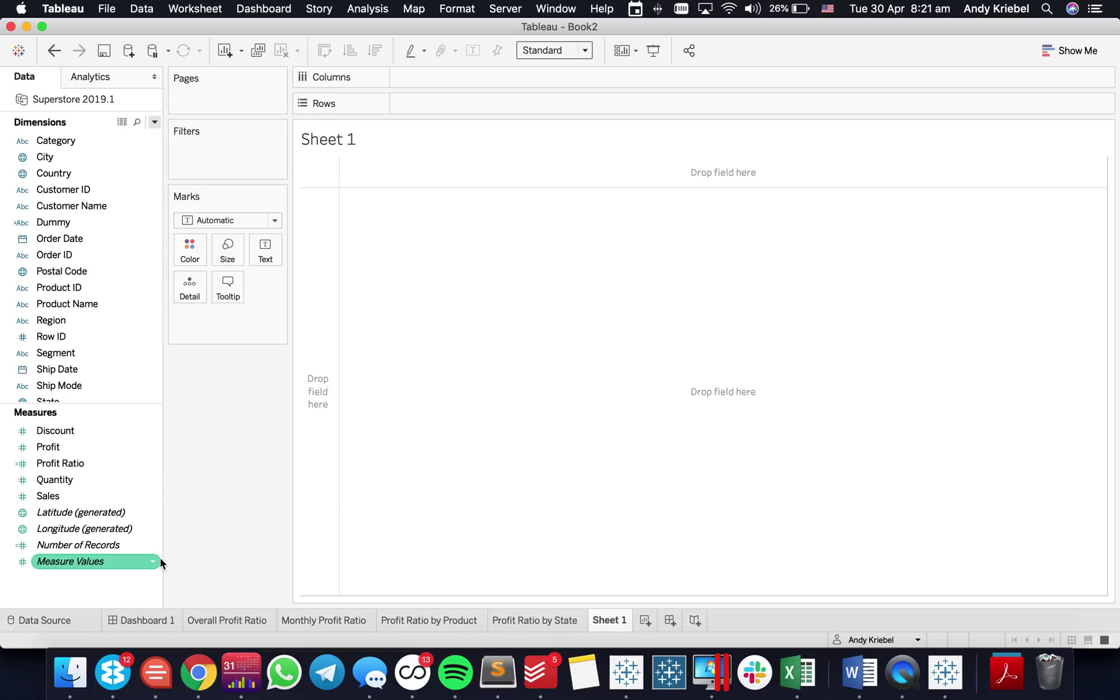
In Word, select the digit 1 on the page and set it to 96 pt
click(856, 682)
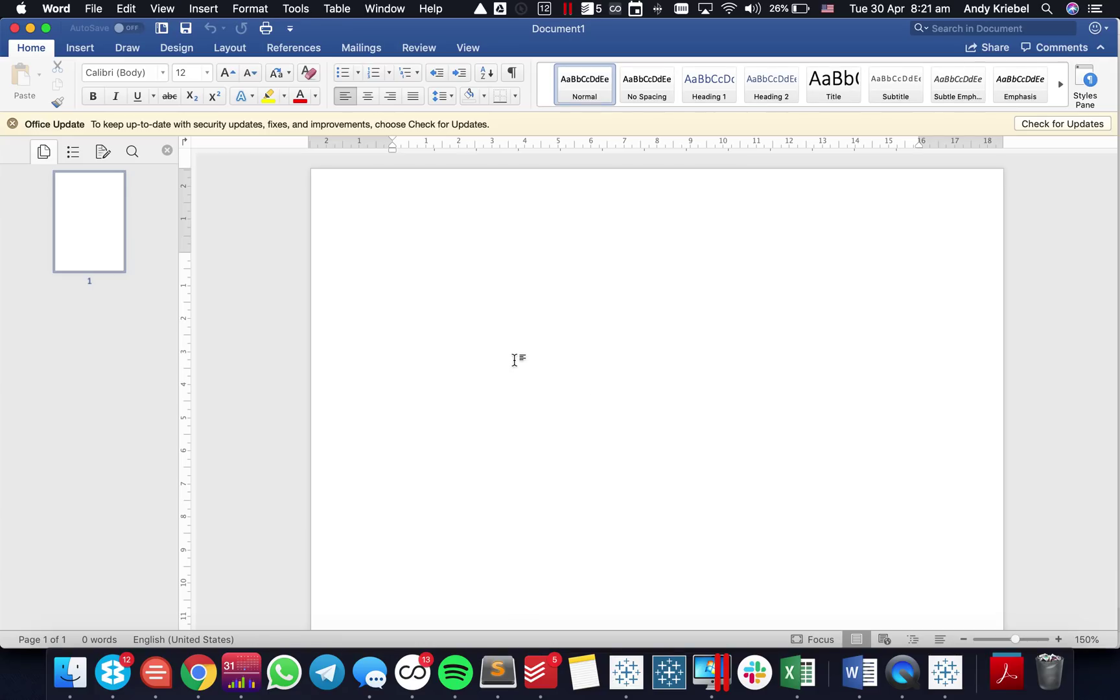
text(12)
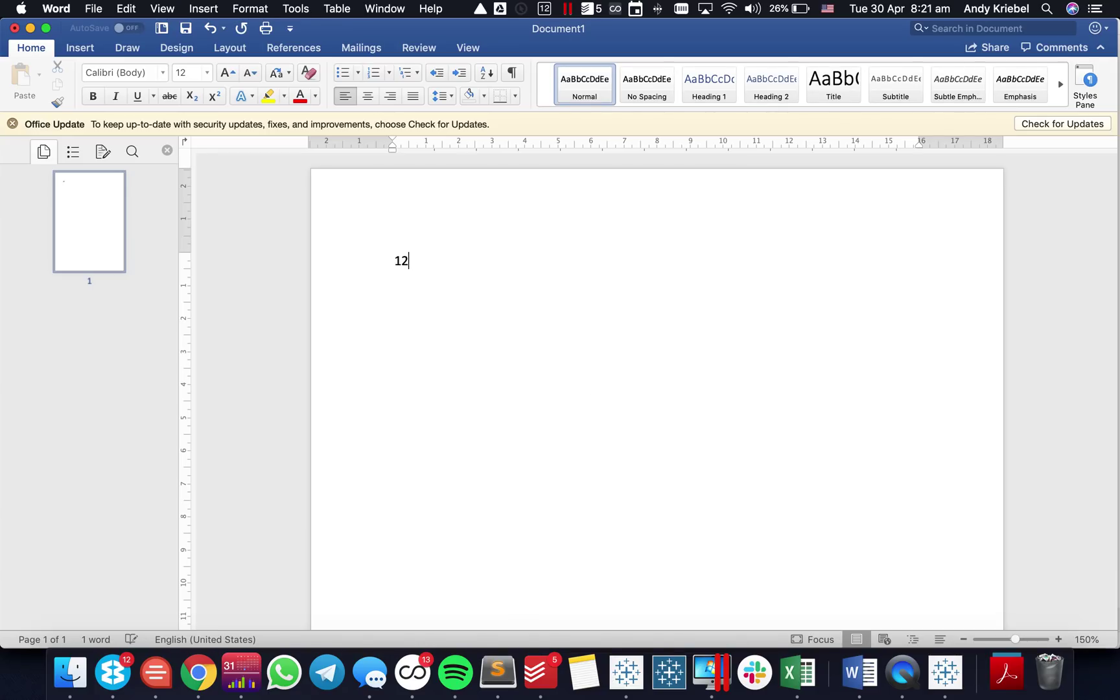
key(super+a)
click(191, 74)
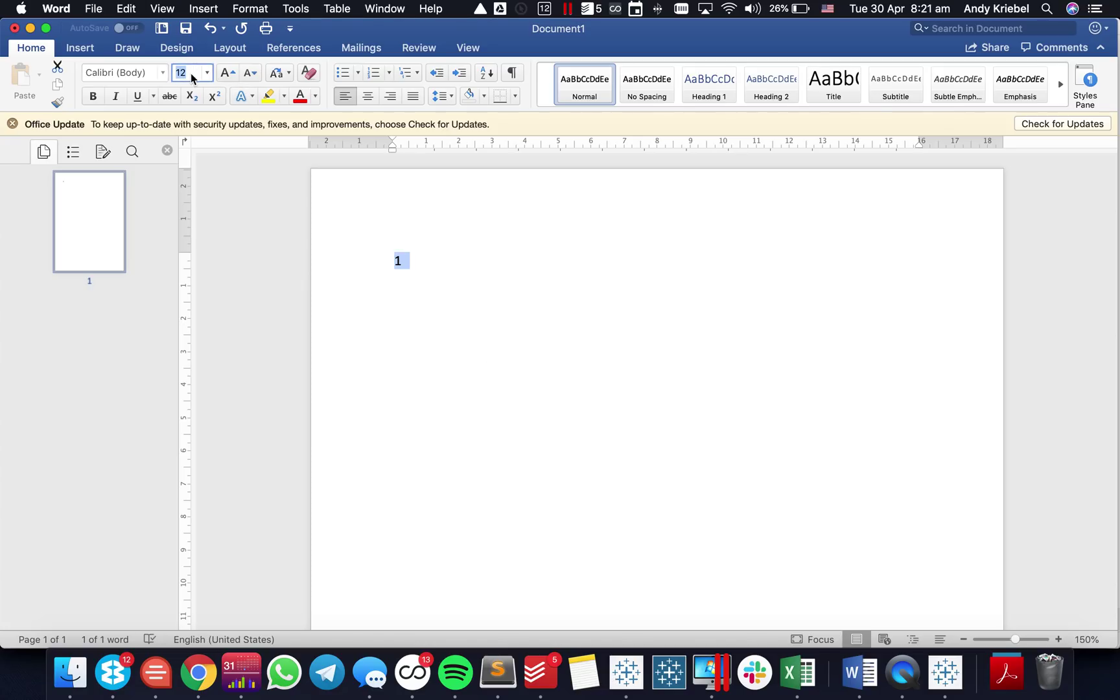
text(96)
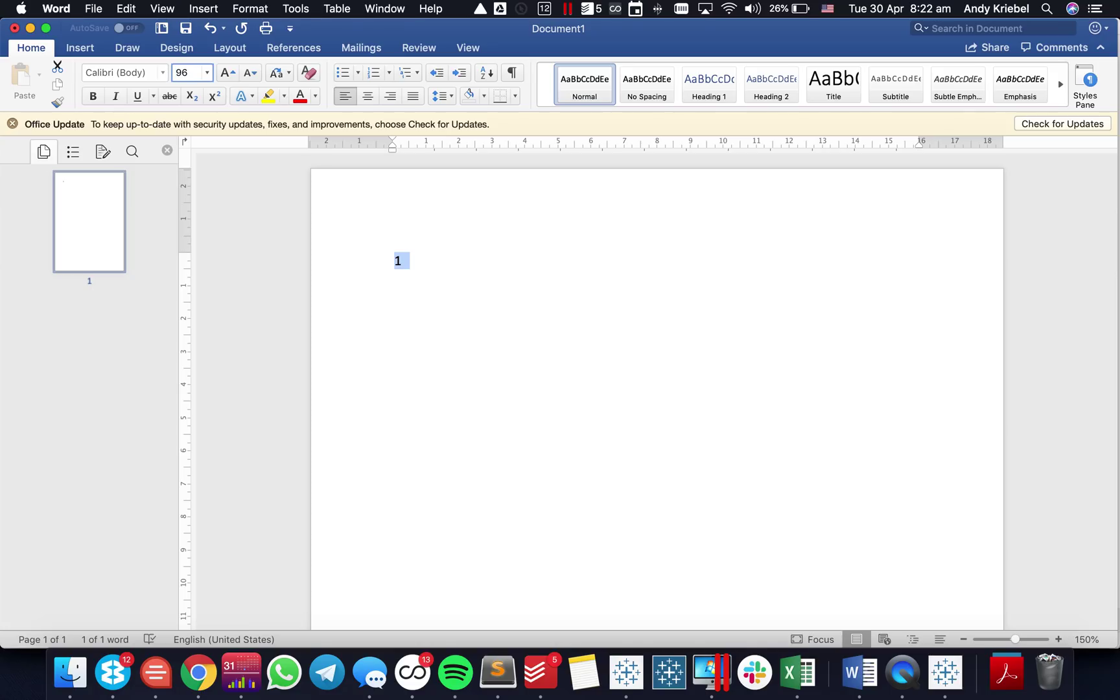
key(Return)
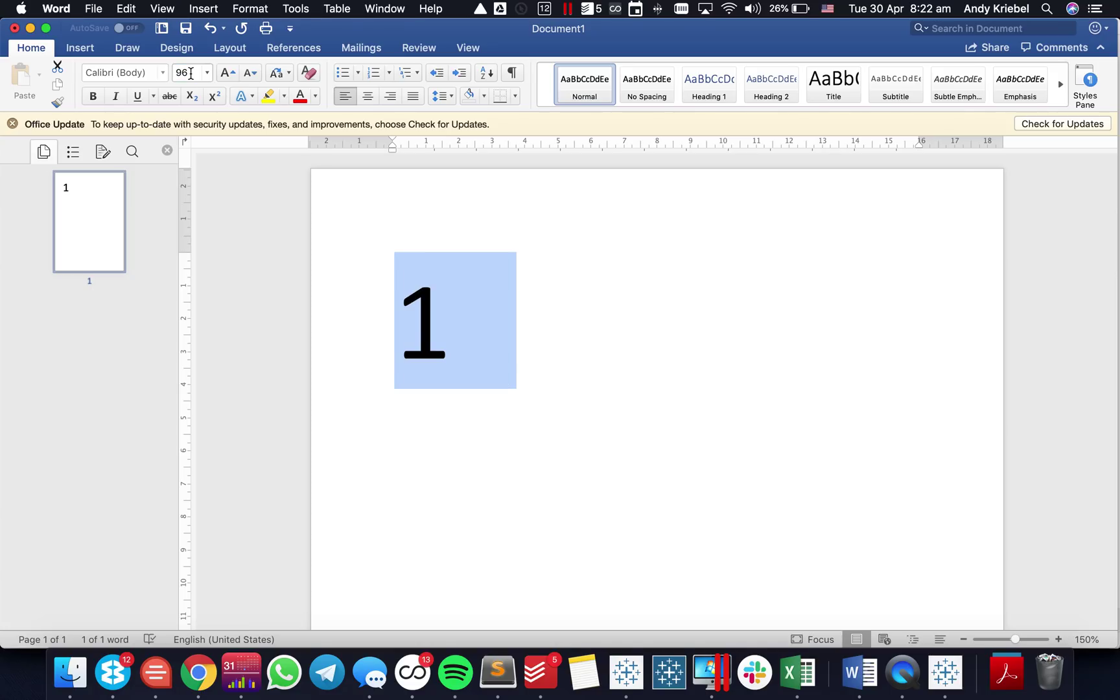
Try 120 and 200 pt, settle the digit at 150 pt, and return to Tableau
click(190, 73)
text(120)
key(Return)
click(192, 74)
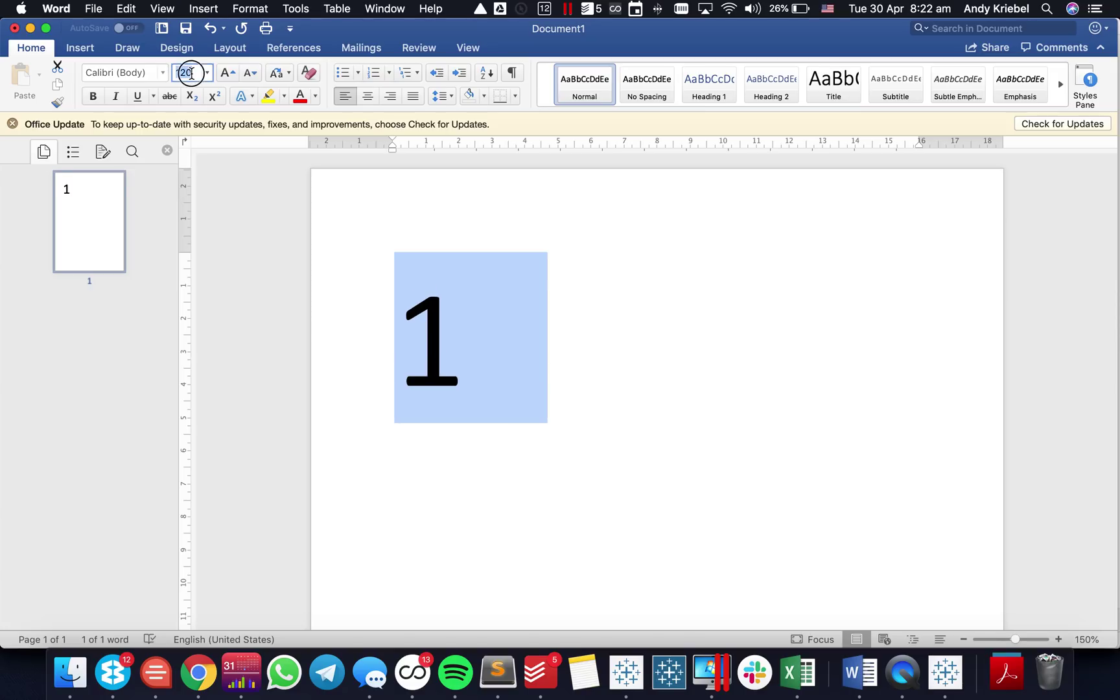
text(200)
key(Return)
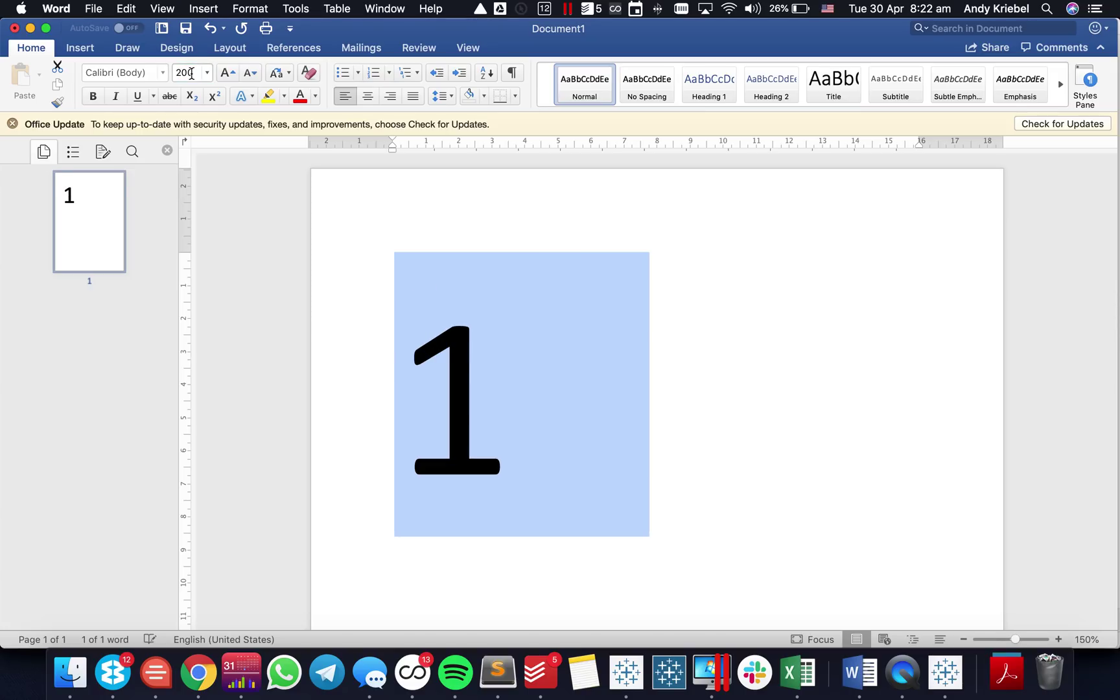
click(186, 74)
text(150)
key(Return)
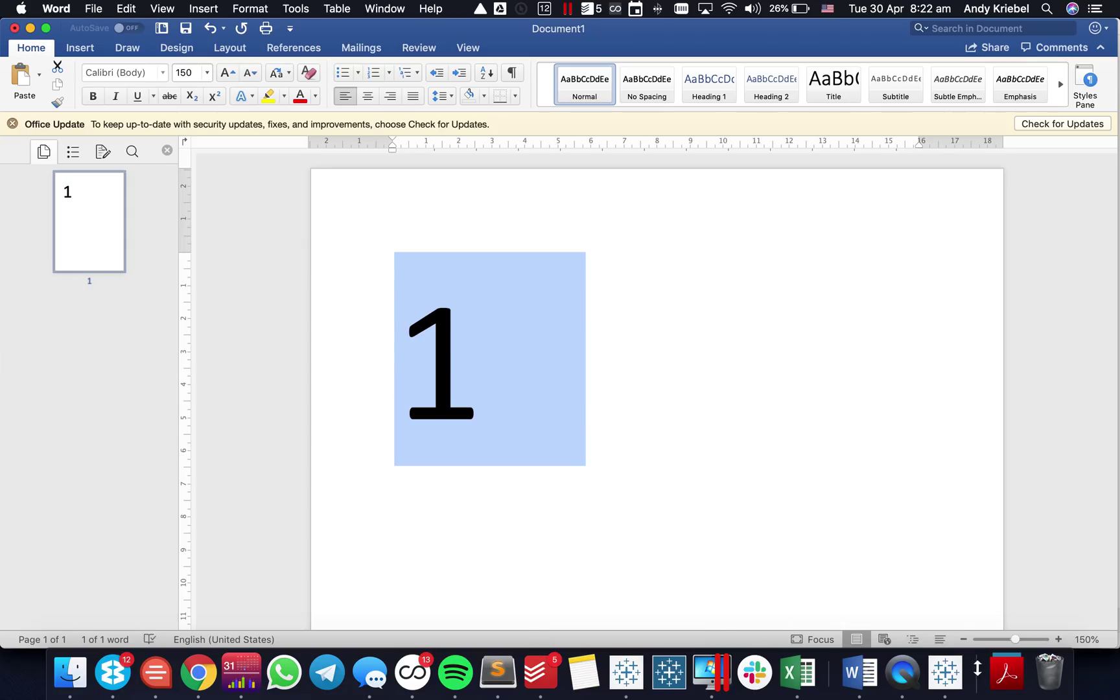
click(946, 679)
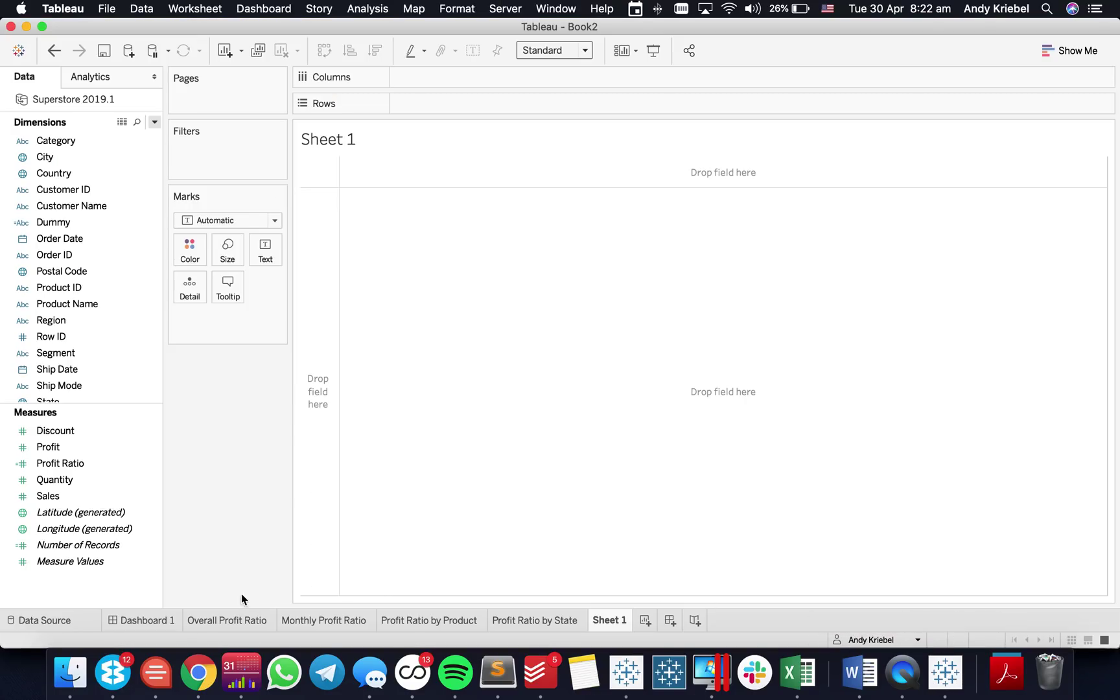
Clear the Overall Profit Ratio sheet and place Profit Ratio on the Text mark
click(233, 620)
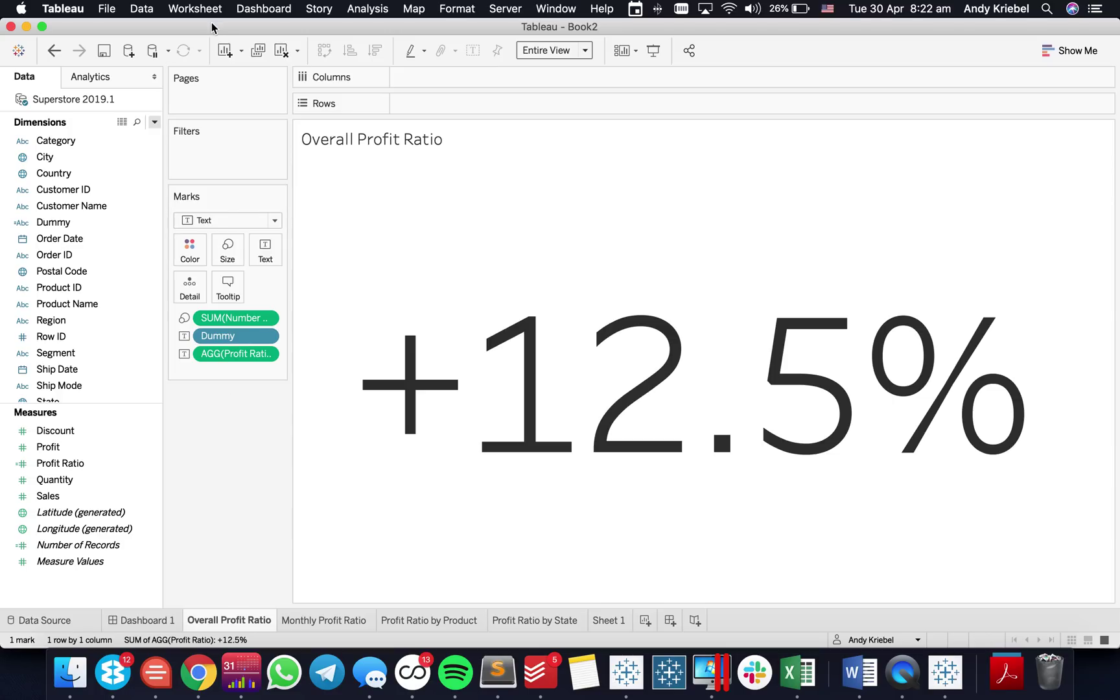
click(281, 50)
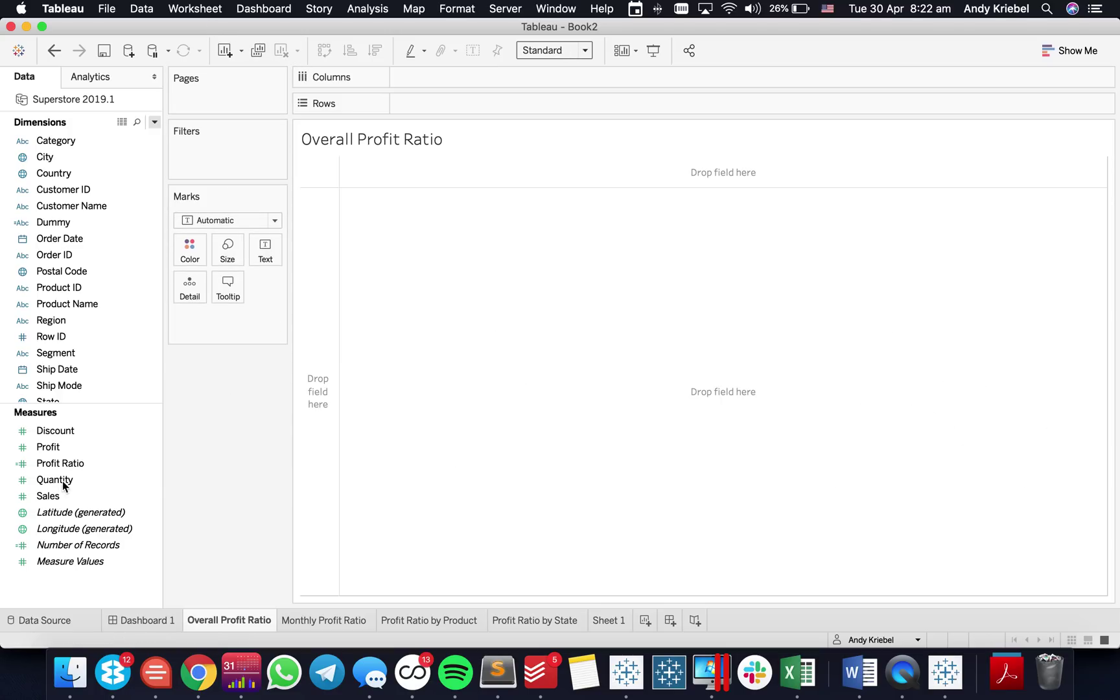
click(60, 496)
drag(51, 463, 269, 254)
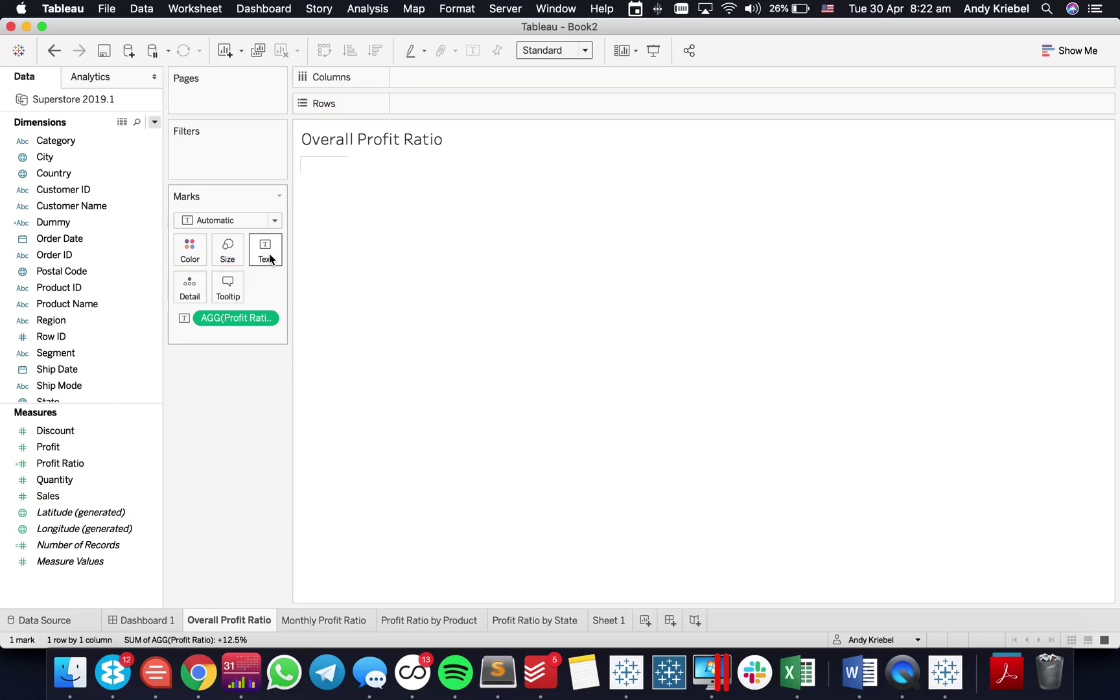
Try building the label from a pasted digit and the Profit Ratio field, then discard those edits
click(270, 258)
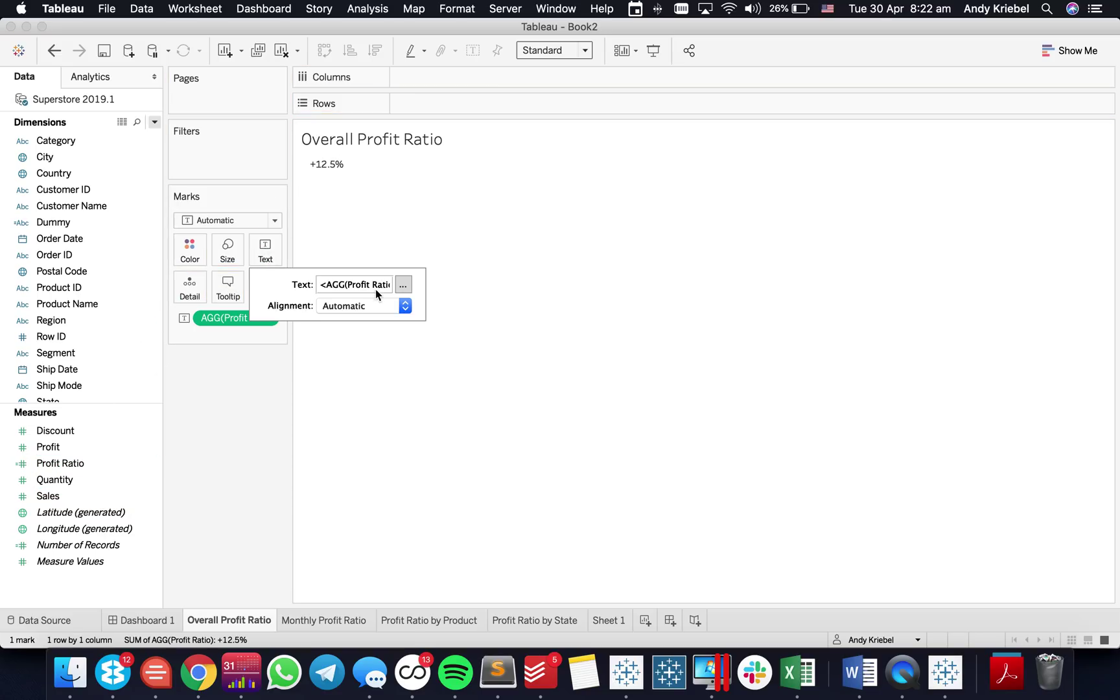
click(401, 285)
key(super+a)
text(1)
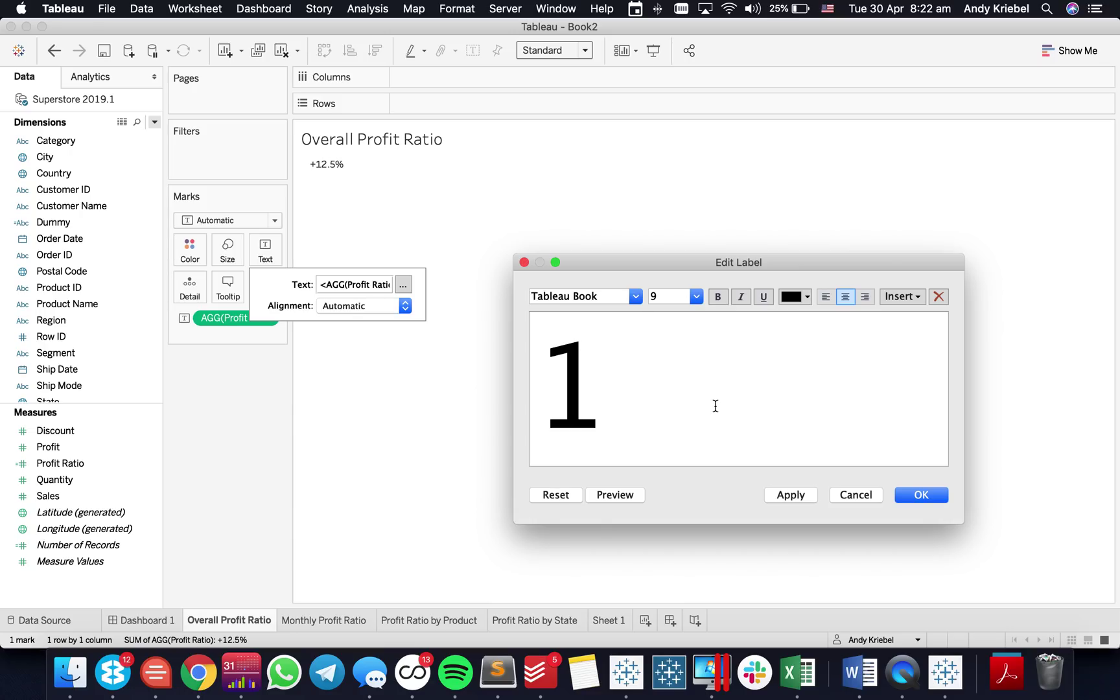
key(Left)
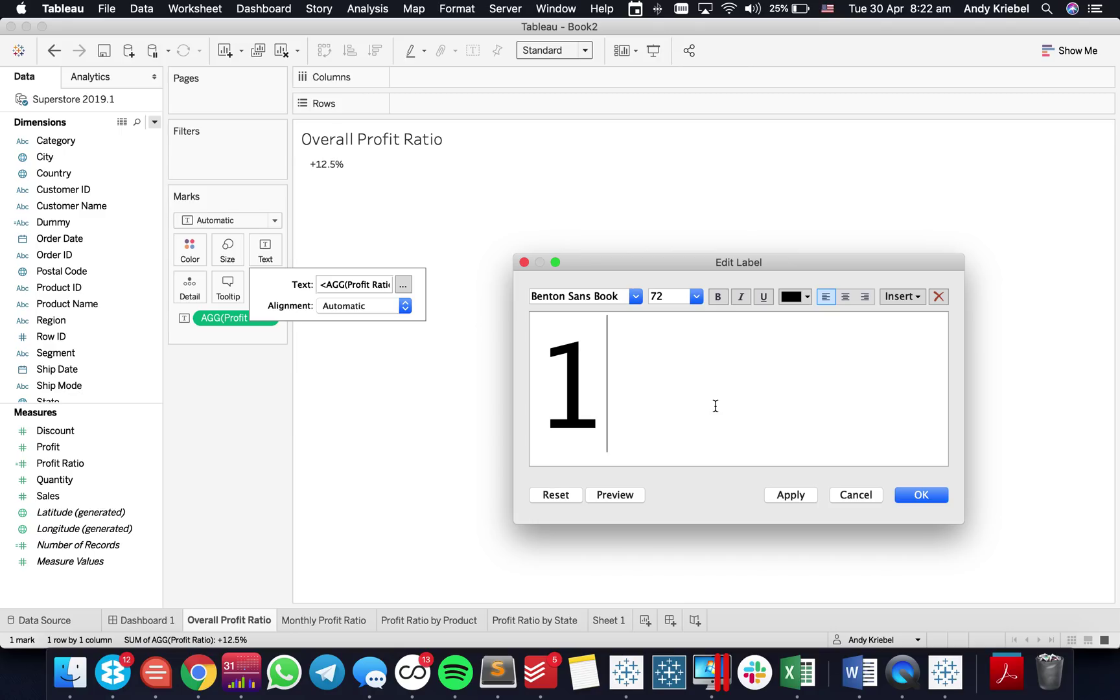
key(super+a)
key(super+c)
click(913, 303)
click(947, 313)
key(super+a)
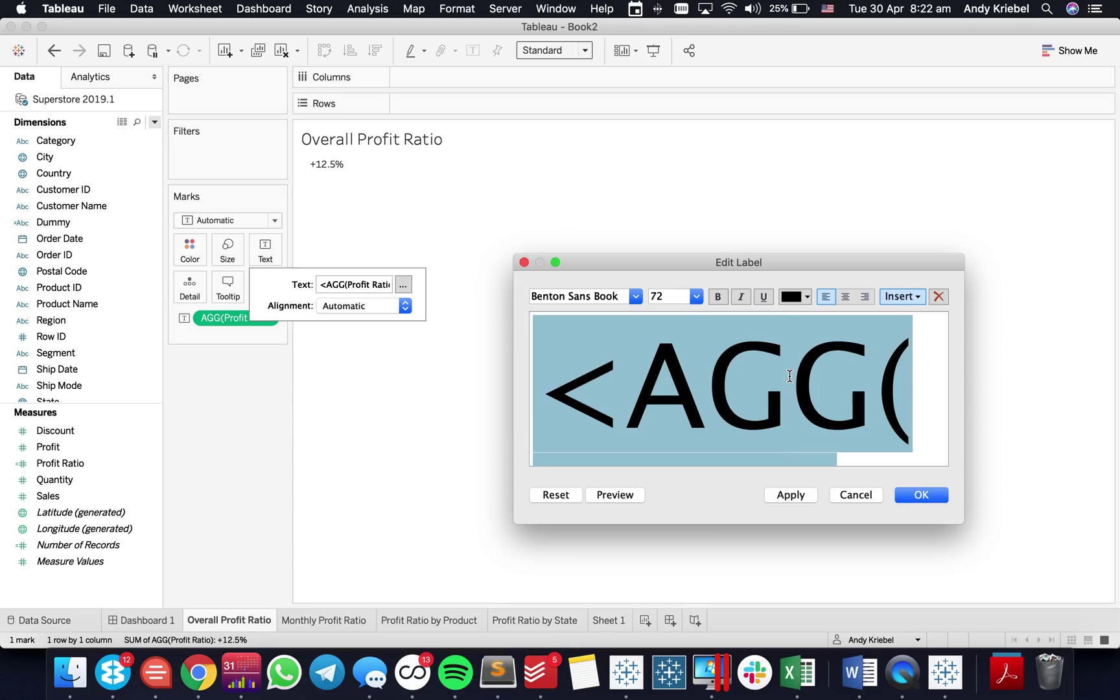
click(637, 297)
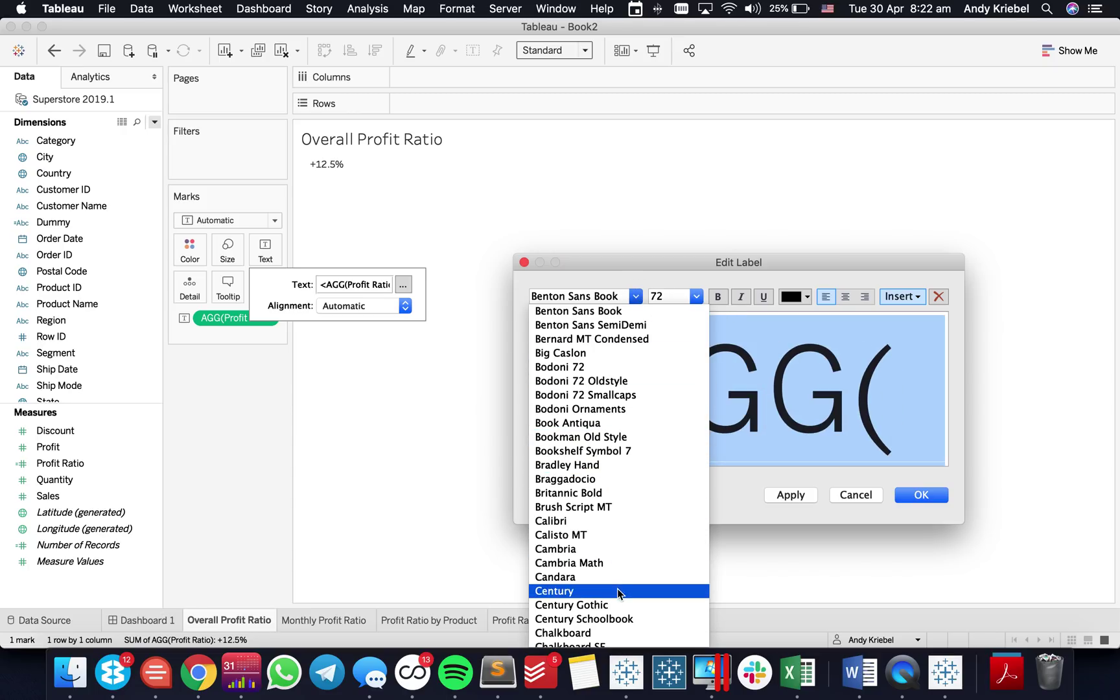
click(873, 496)
click(861, 494)
Rebuild the label as a 72-point left-aligned AGG(Profit Ratio) showing +12.5%
click(402, 285)
key(super+a)
key(super+v)
key(super+a)
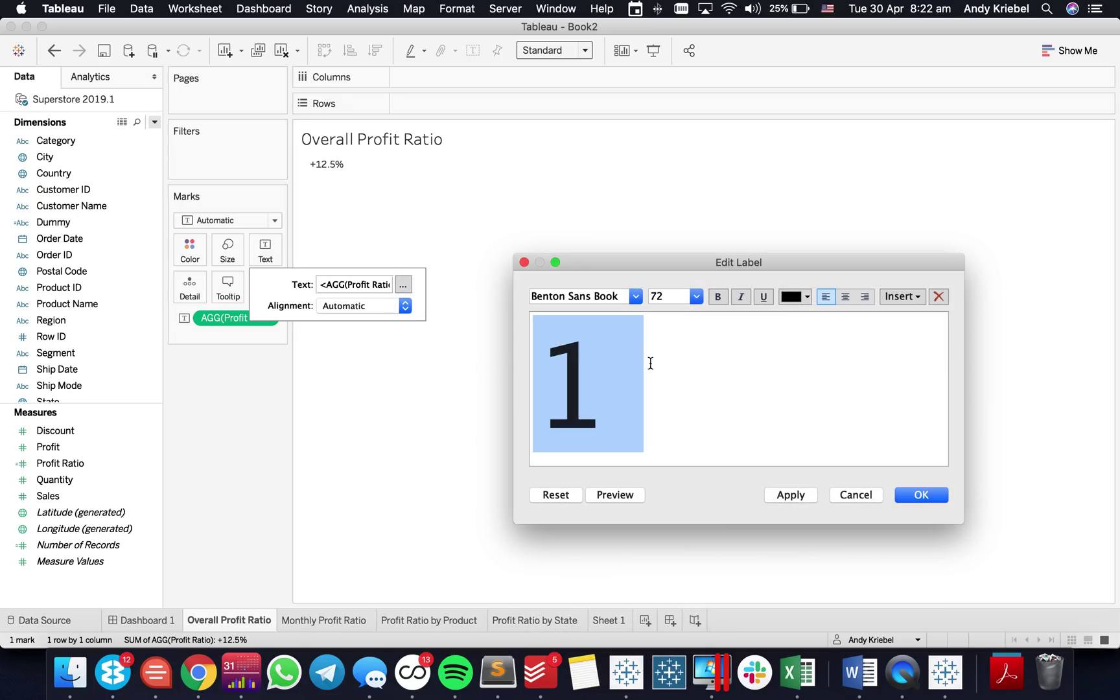
click(906, 298)
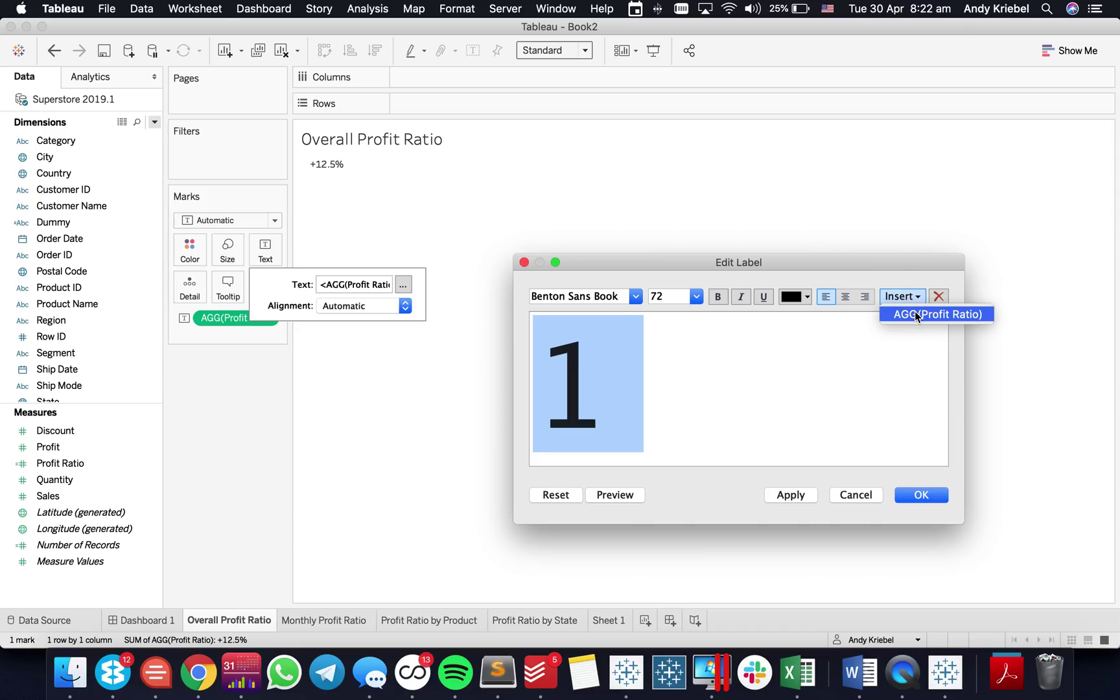
click(913, 313)
click(786, 498)
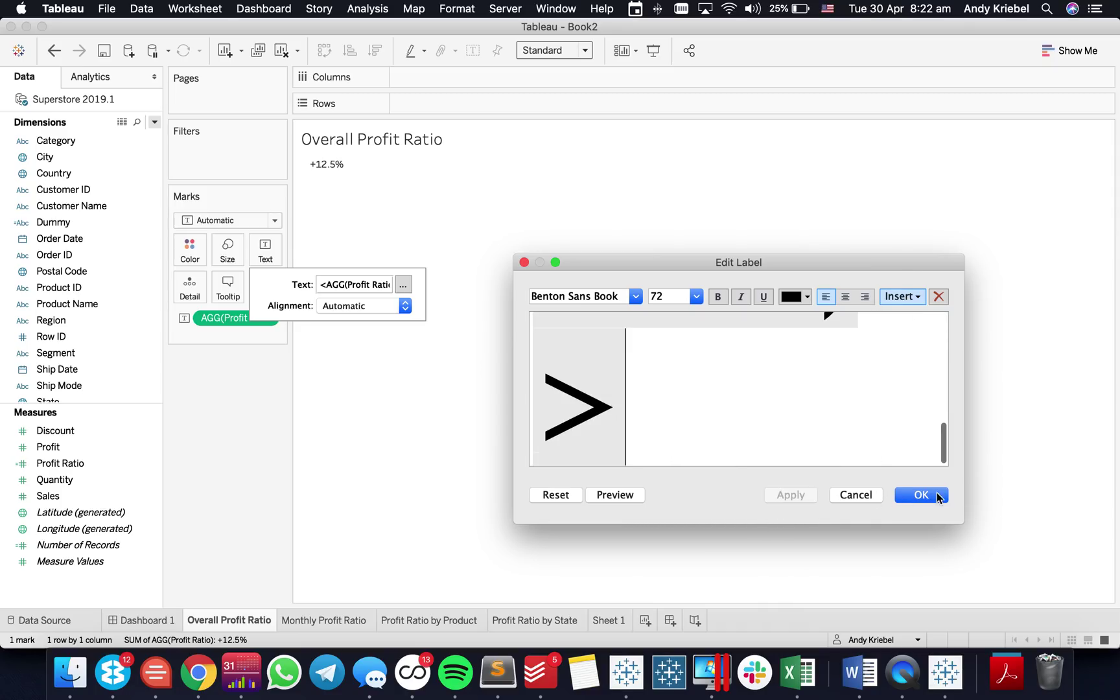
click(937, 498)
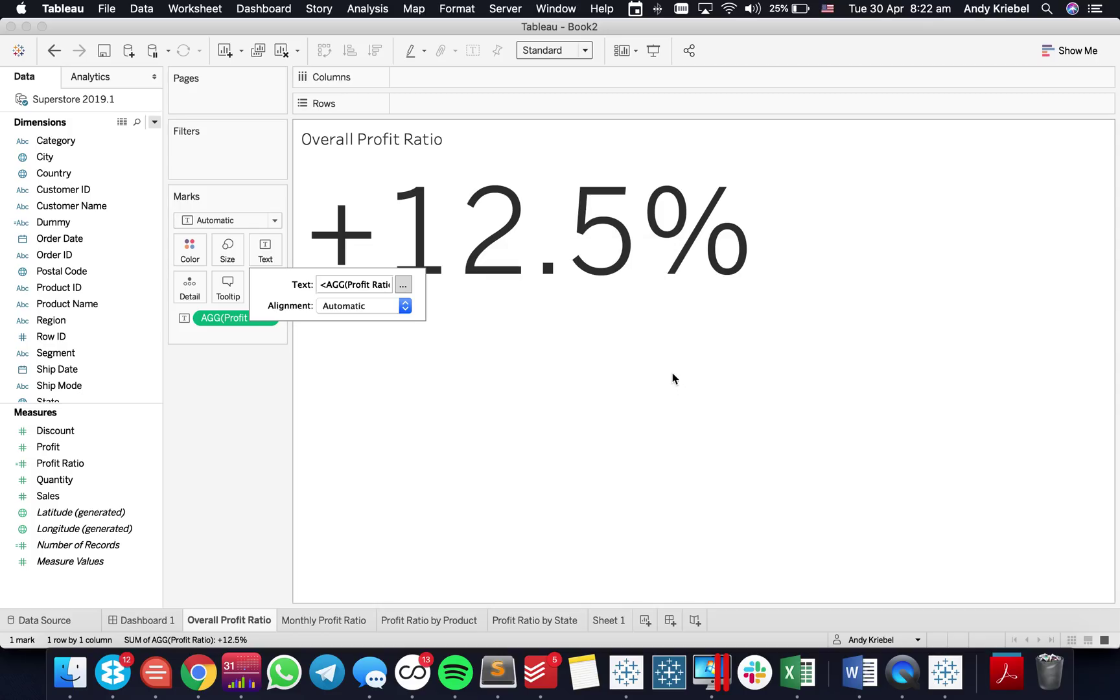
click(198, 498)
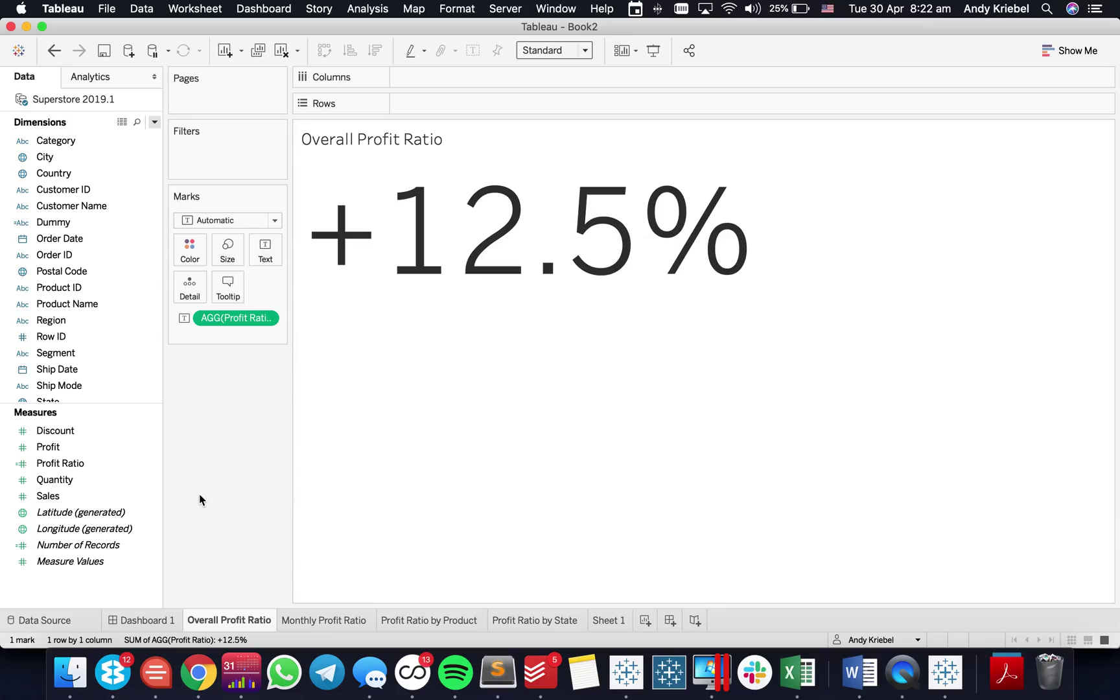
click(586, 51)
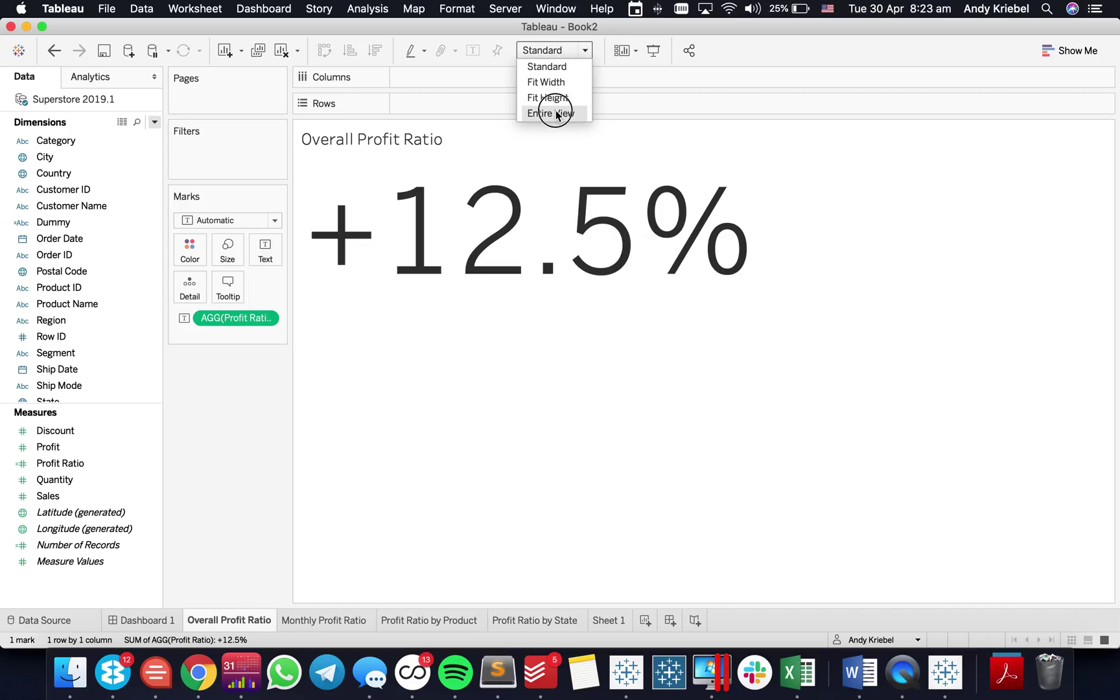
Fit +12.5% to Entire View, widen its Dashboard 1 tile, then return to Word
click(549, 114)
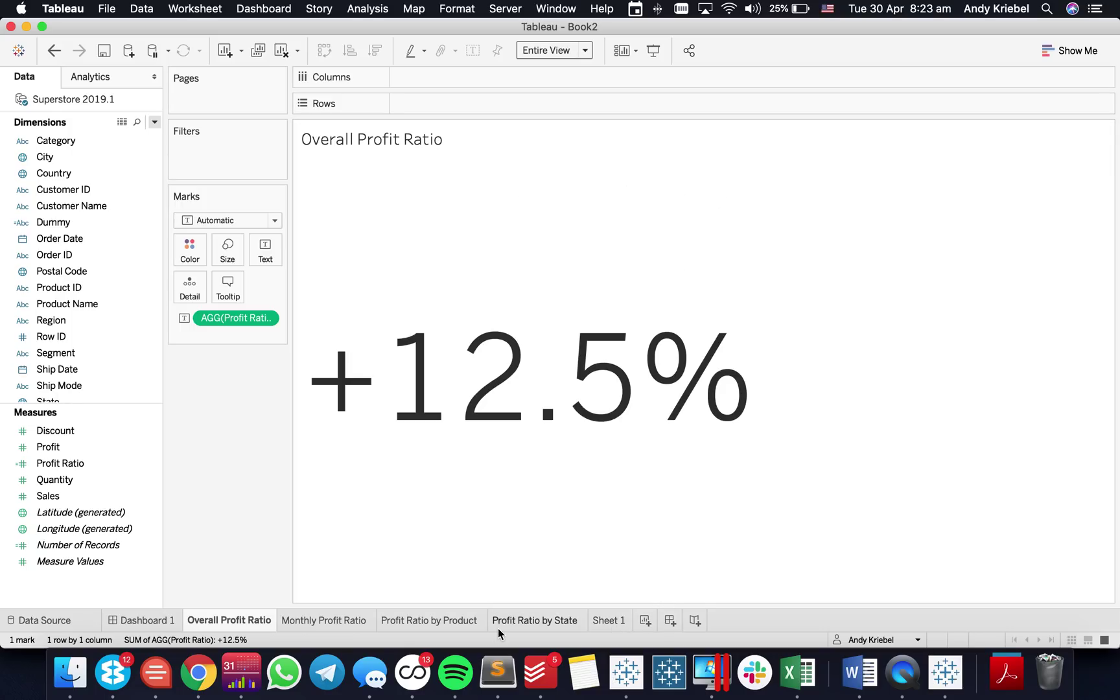
click(139, 621)
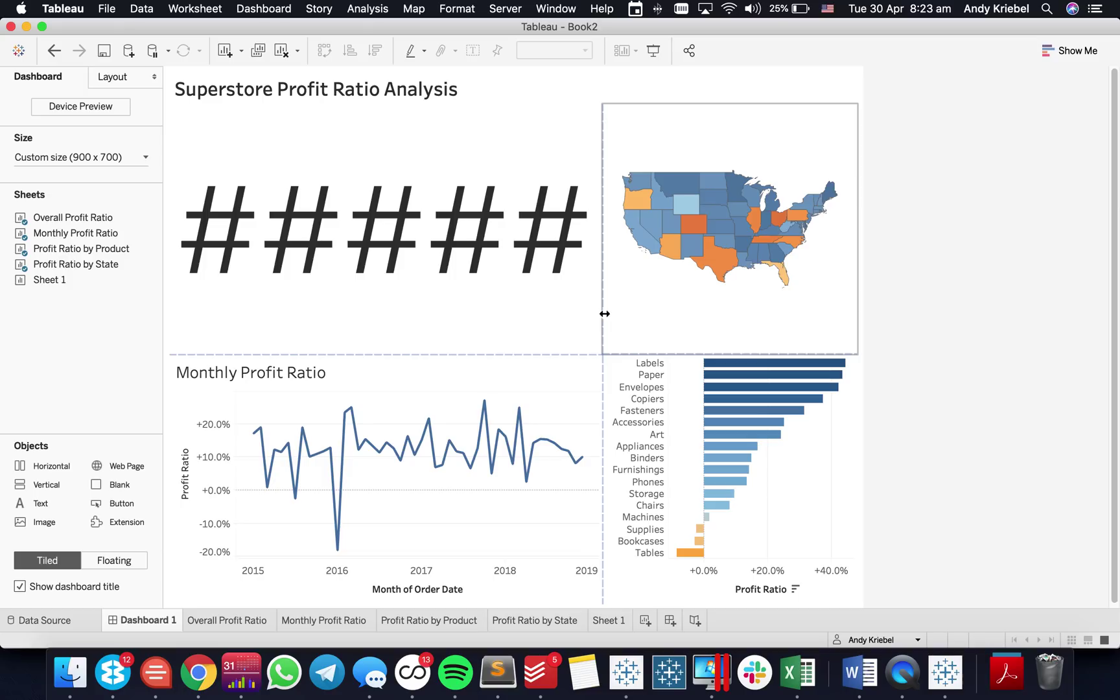
drag(603, 314, 658, 310)
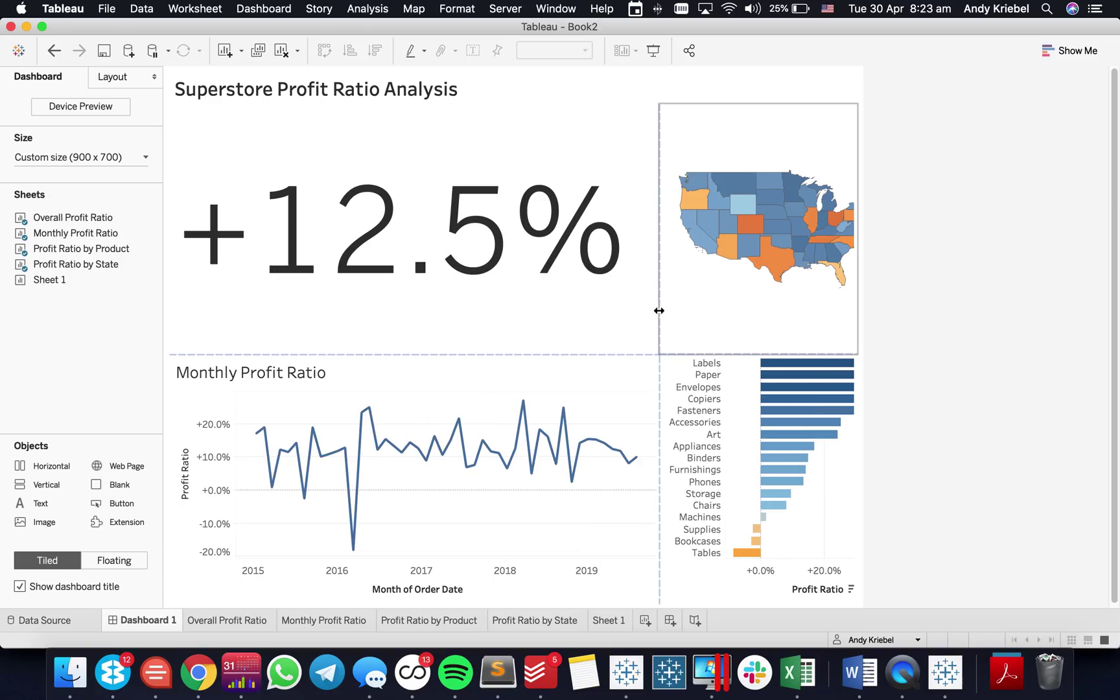
click(869, 682)
click(180, 72)
Resize Word's digit 1 to 90 pt, then return to Tableau's Dashboard 1
text(90)
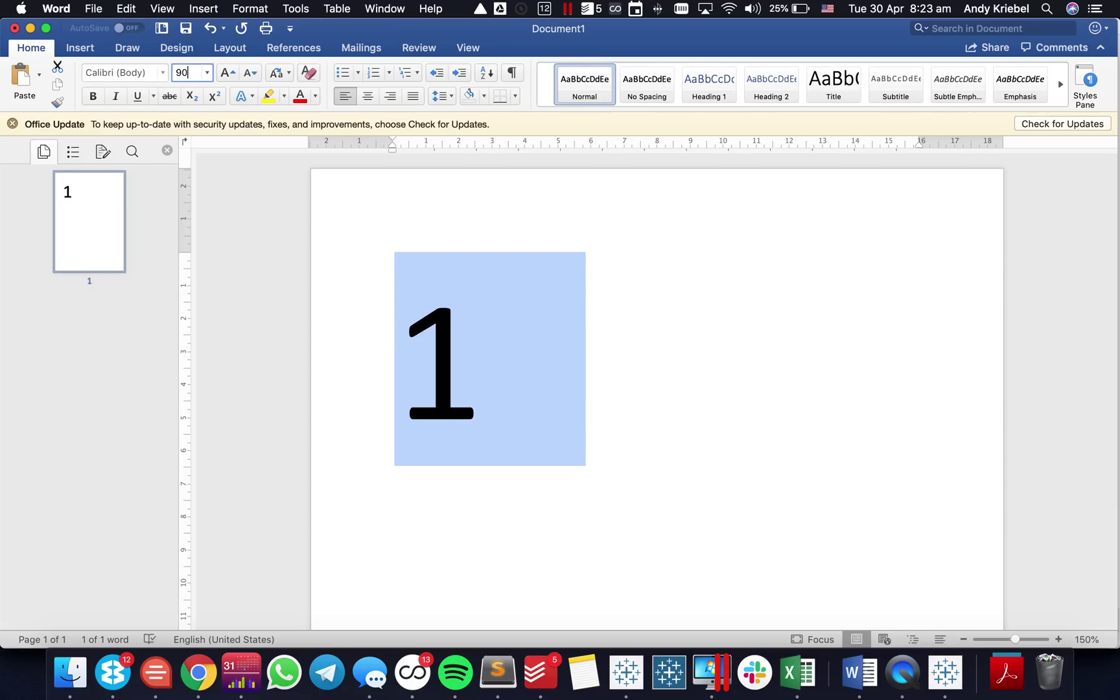
key(Return)
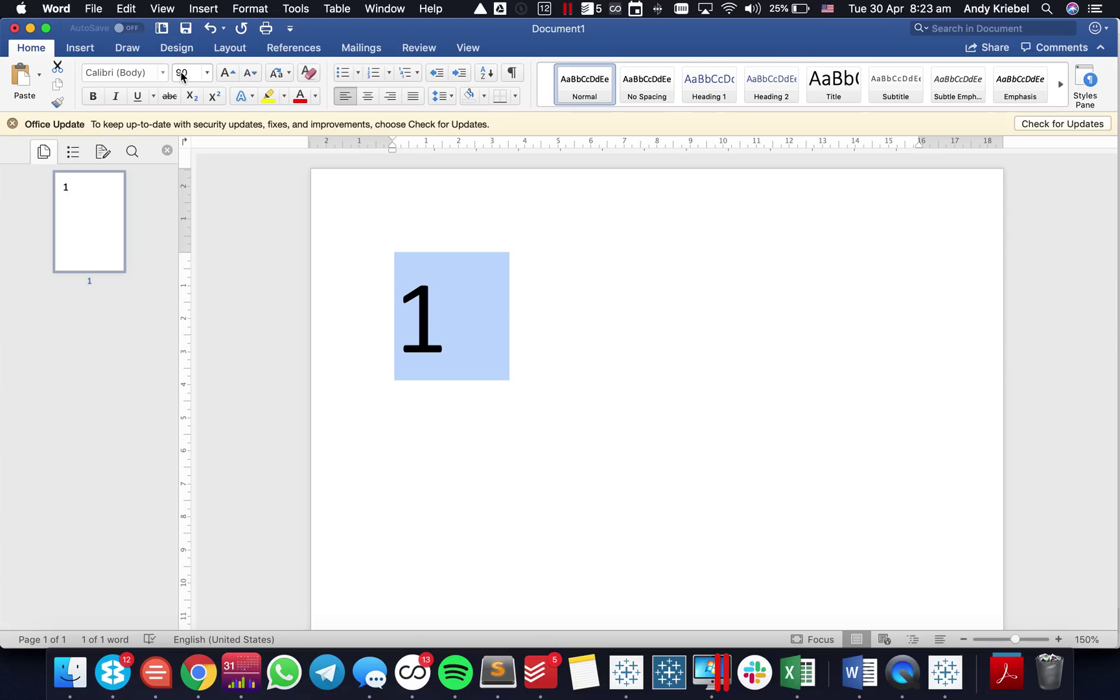
key(super+Tab)
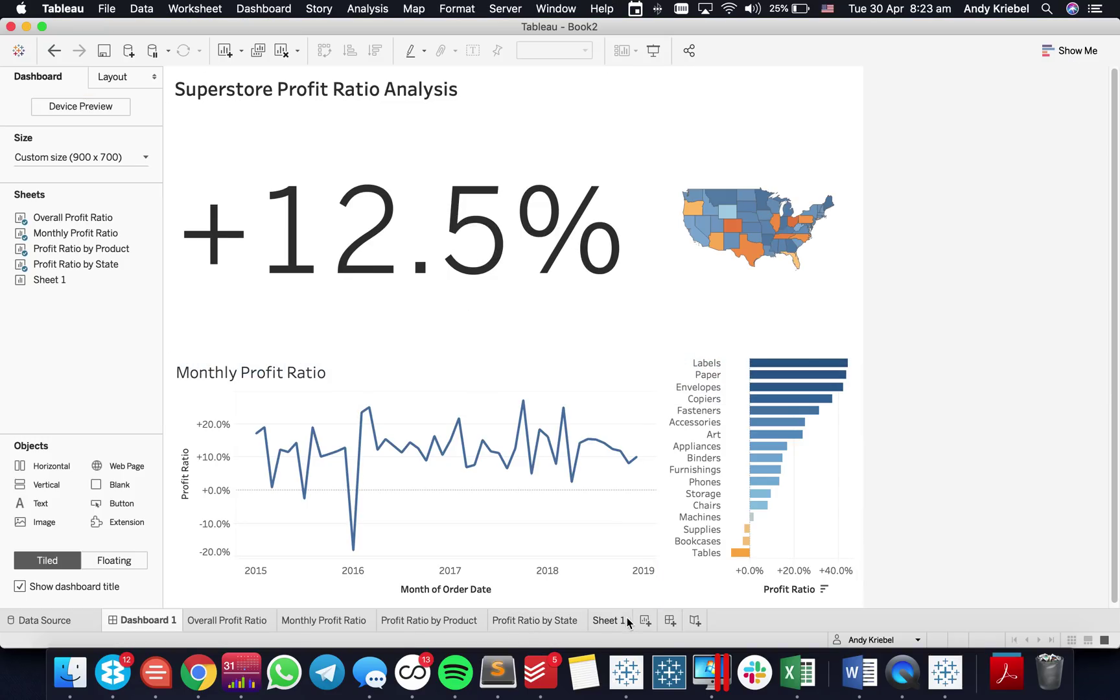
Redo the Overall Profit Ratio label at 68 pt with AGG(Profit Ratio), then return to Dashboard 1
click(230, 623)
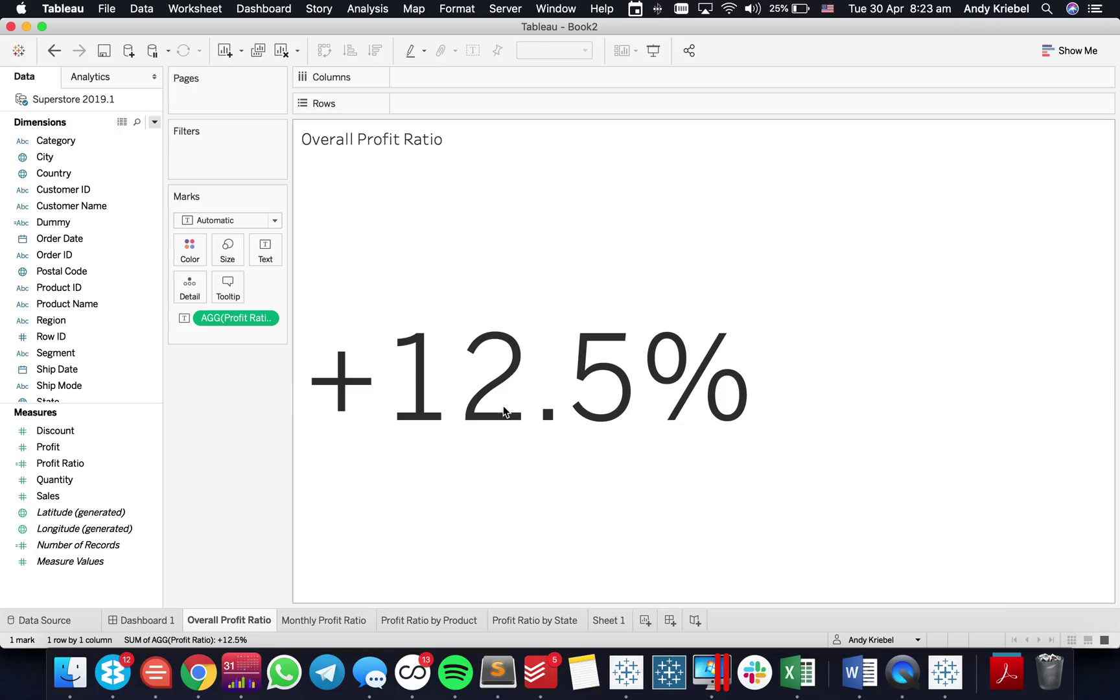
click(264, 251)
click(403, 286)
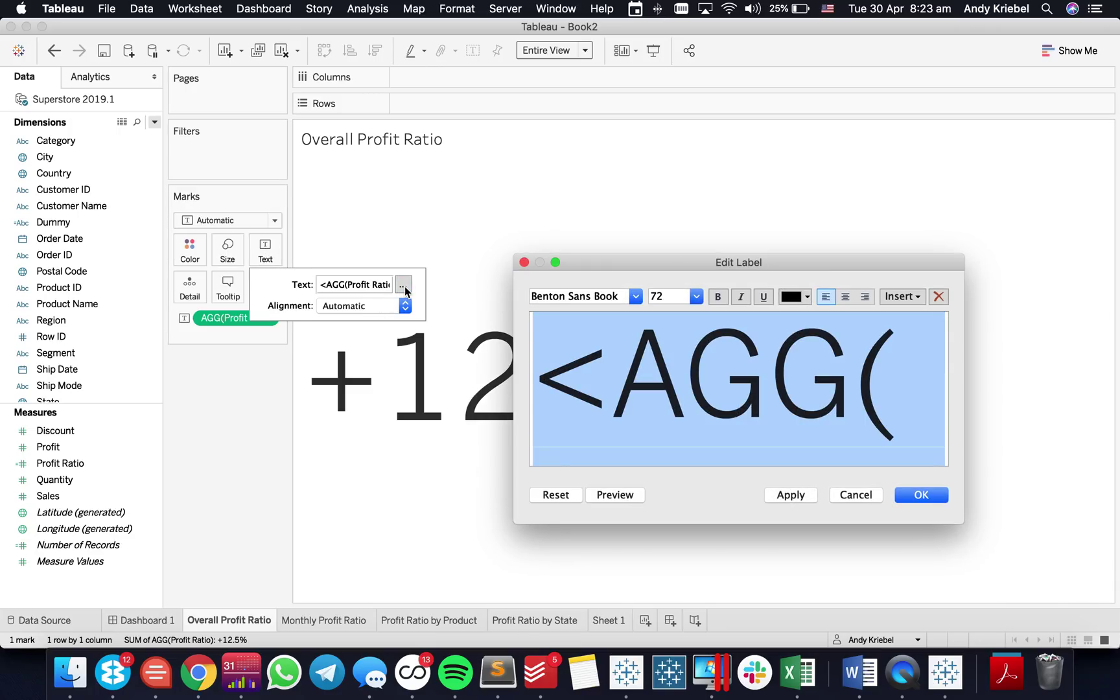
text(1)
key(super+a)
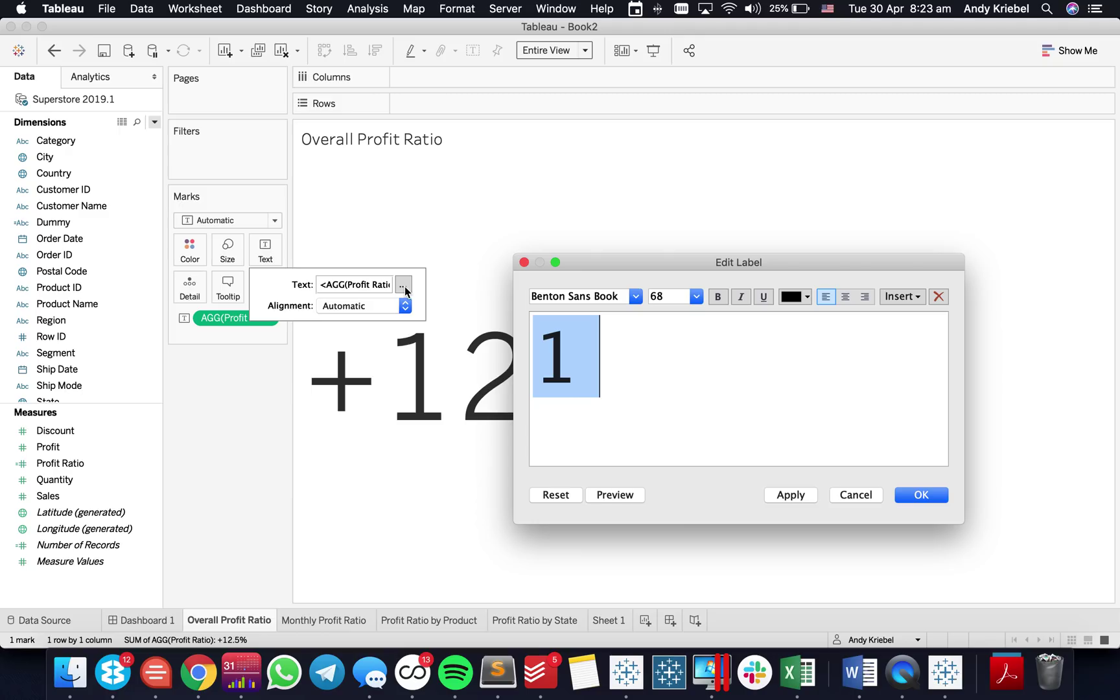
click(904, 297)
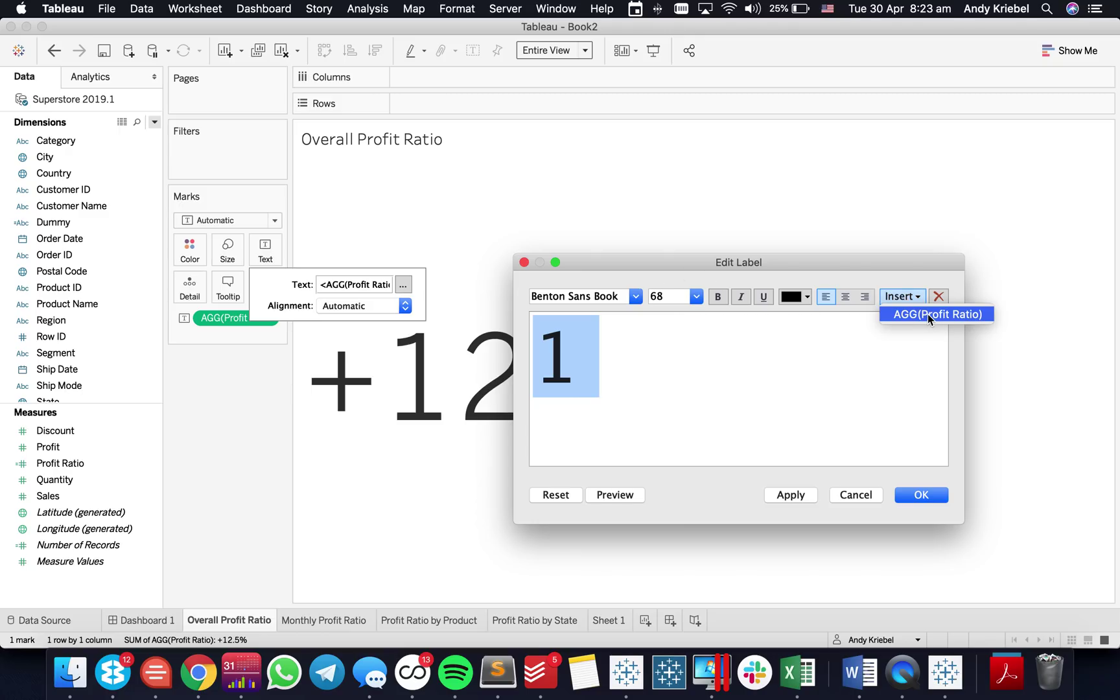
click(927, 314)
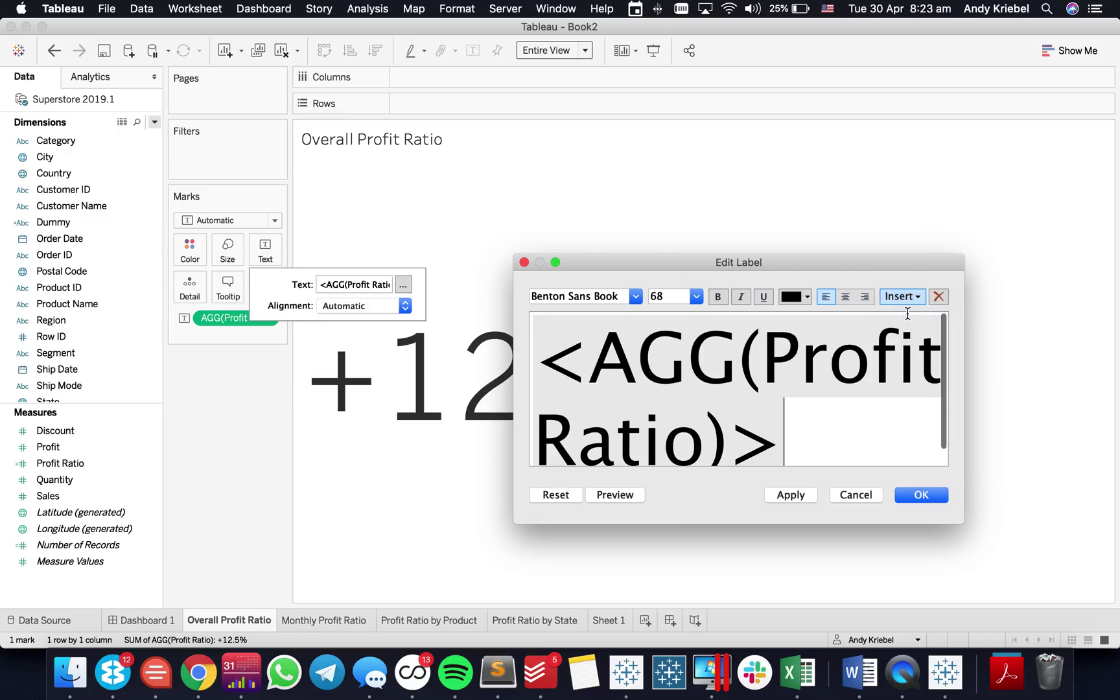
click(920, 494)
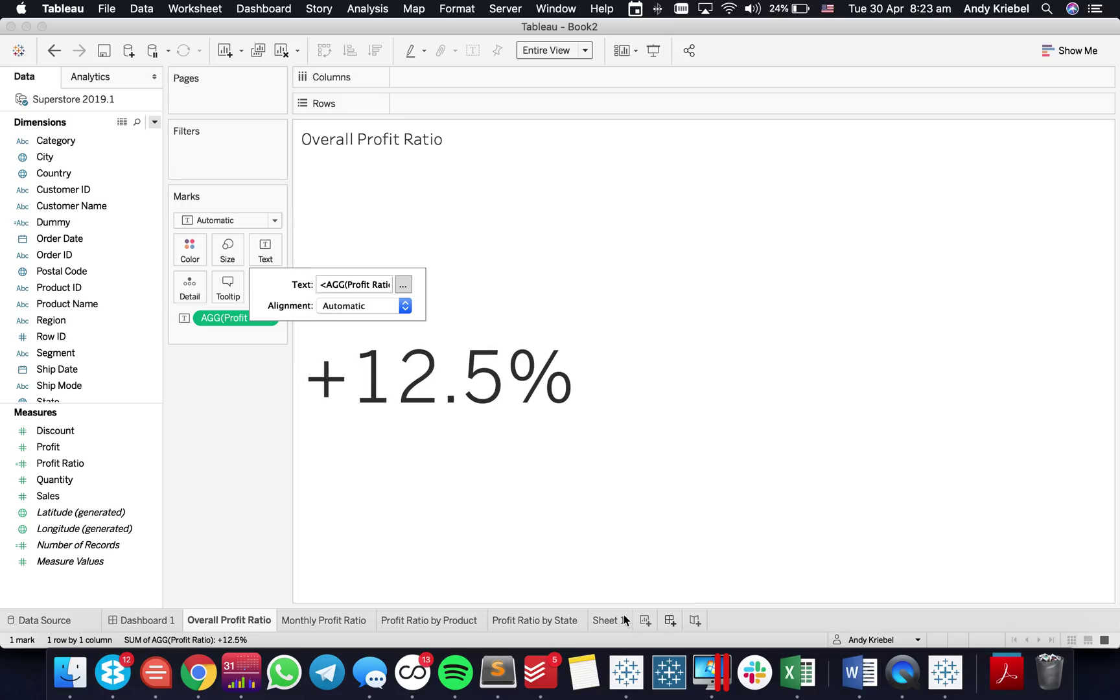
click(146, 619)
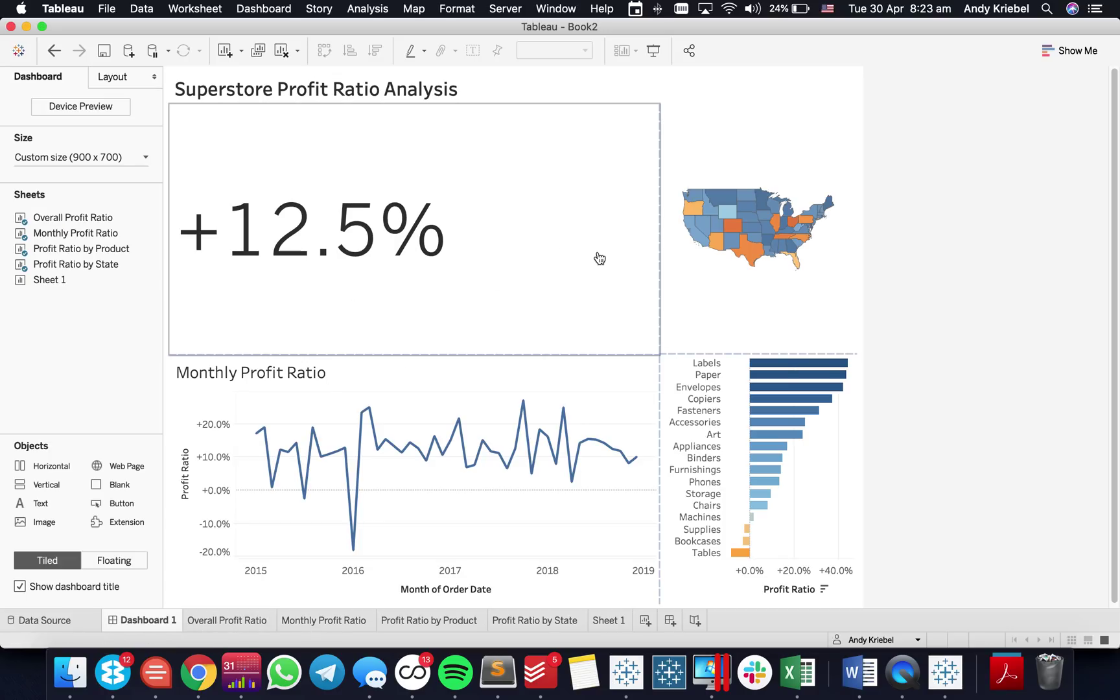
Shrink Dashboard 1's left KPI column so the map and bar chart get more width
drag(657, 252, 477, 255)
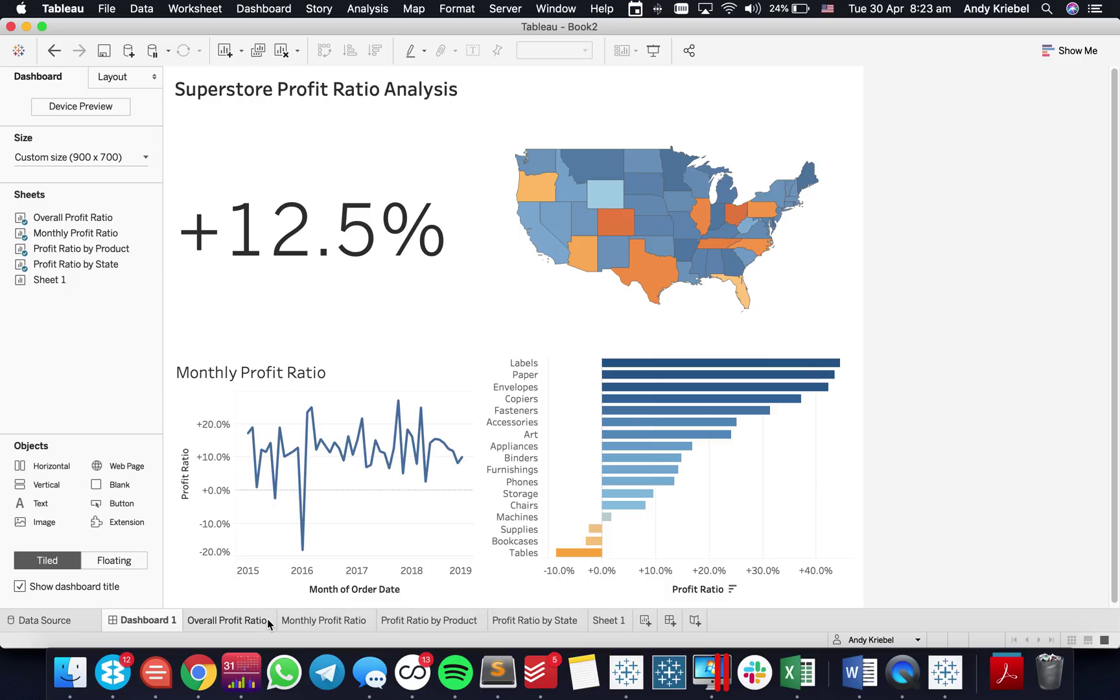
mouse_move(267, 619)
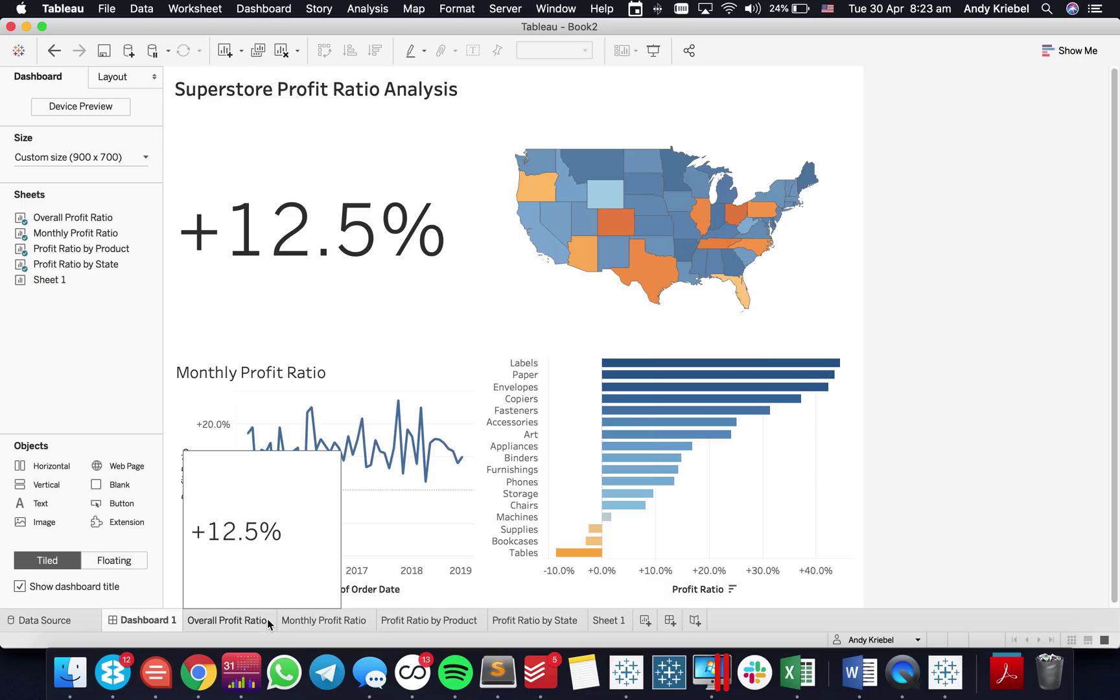